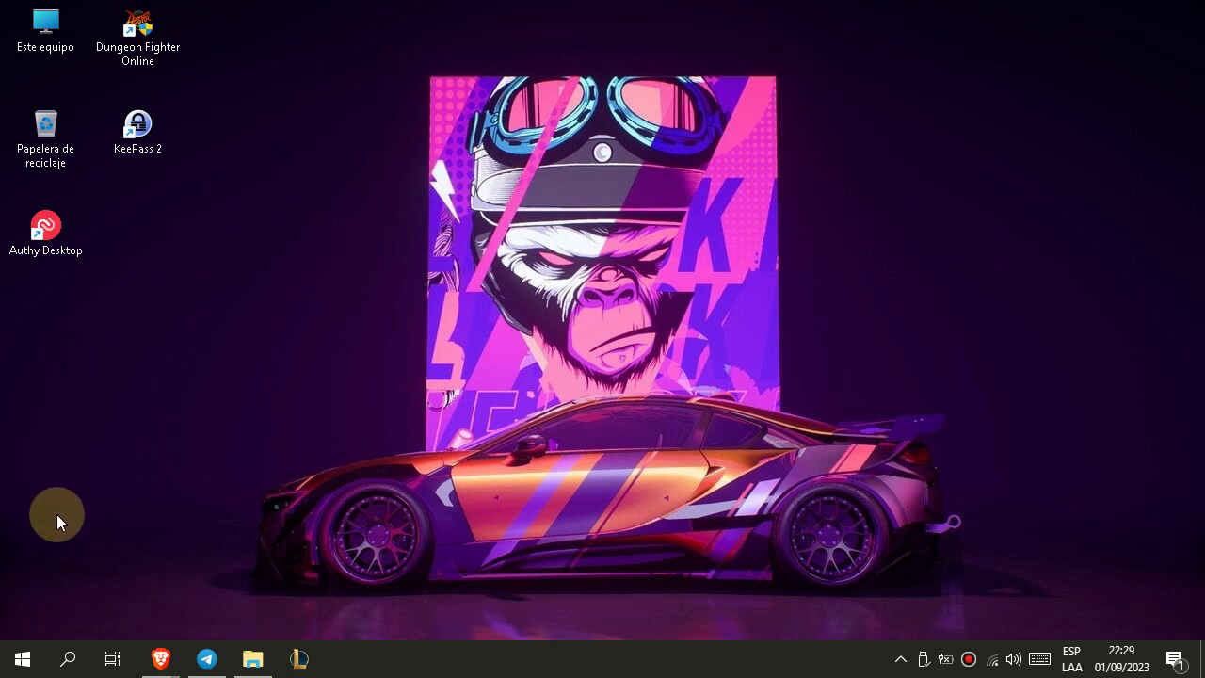
- Open the Herramienta Recortes app from the Accesorios de Windows group
key("super")
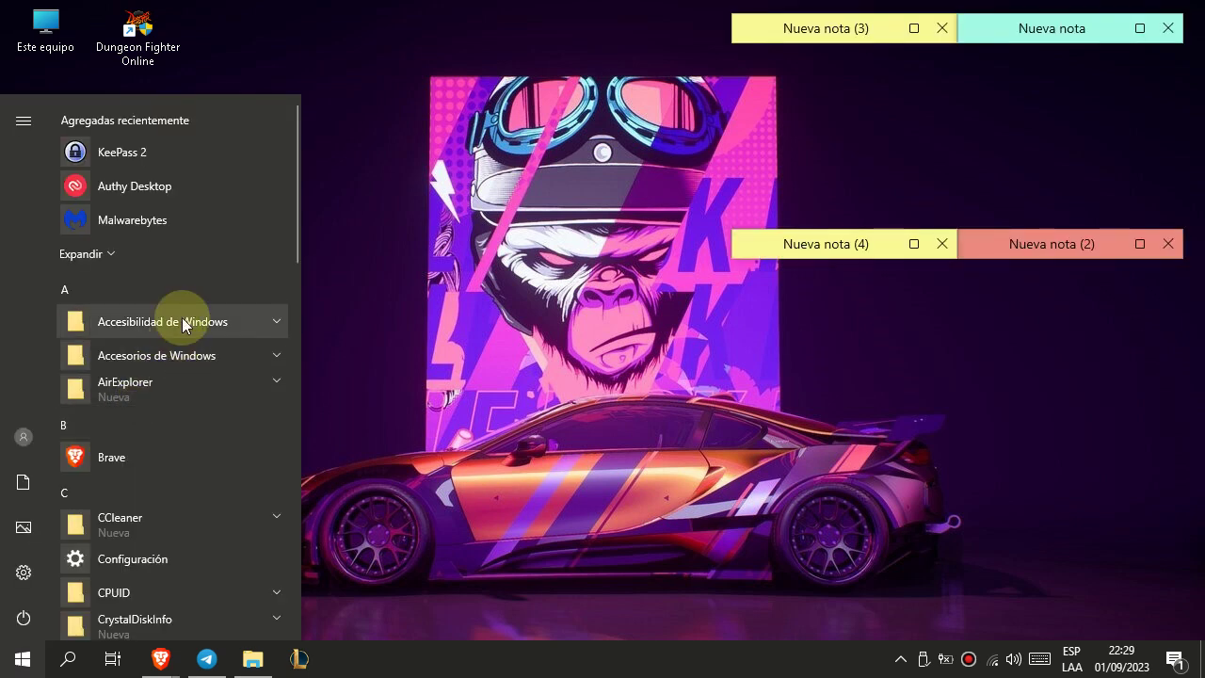
left_click(184, 323)
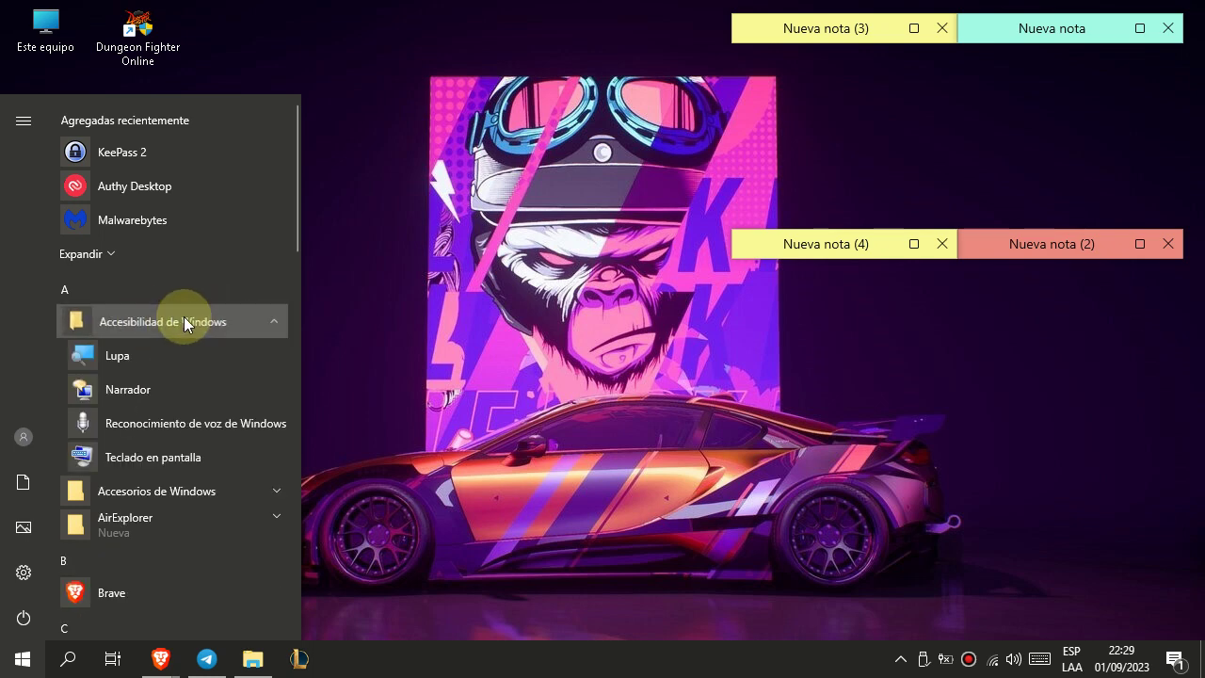
left_click(183, 318)
left_click(167, 359)
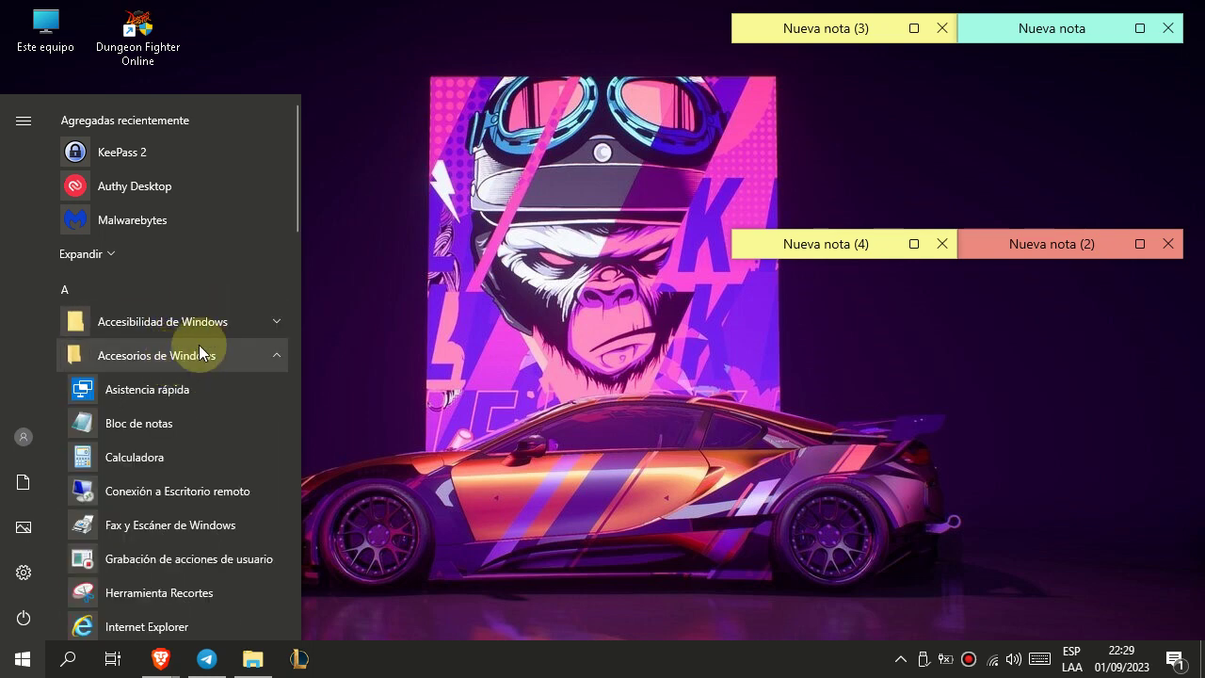
scroll(198, 344, "down", 5)
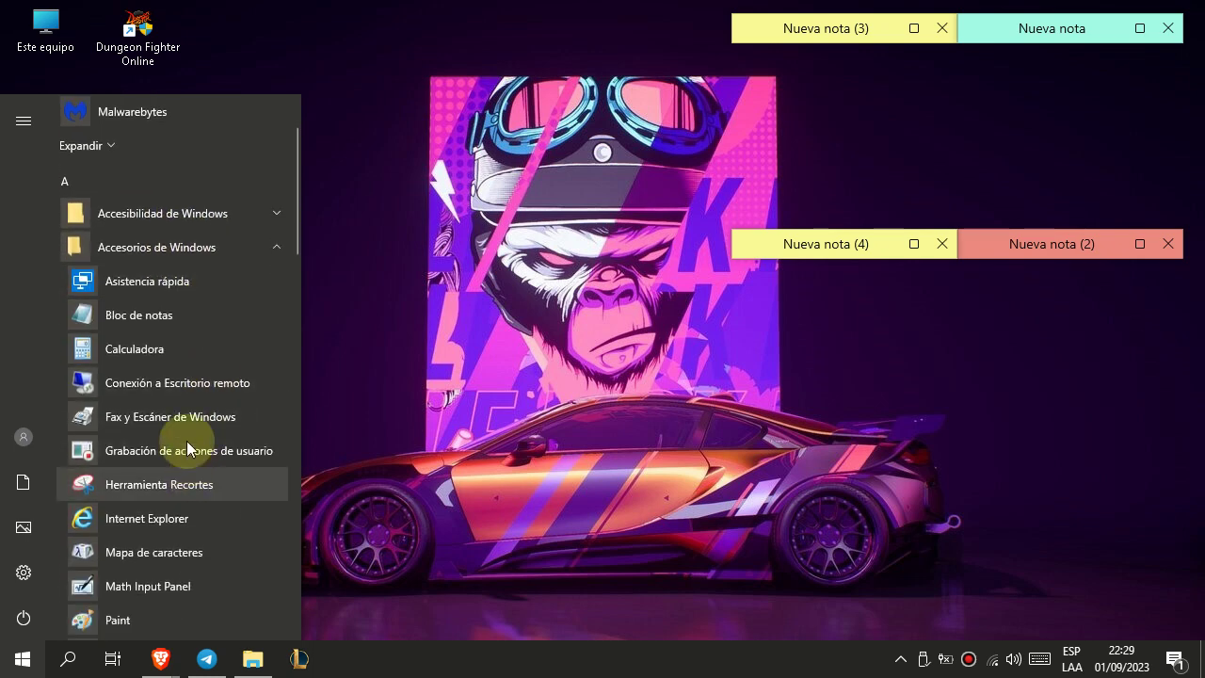
scroll(183, 399, "up", 1)
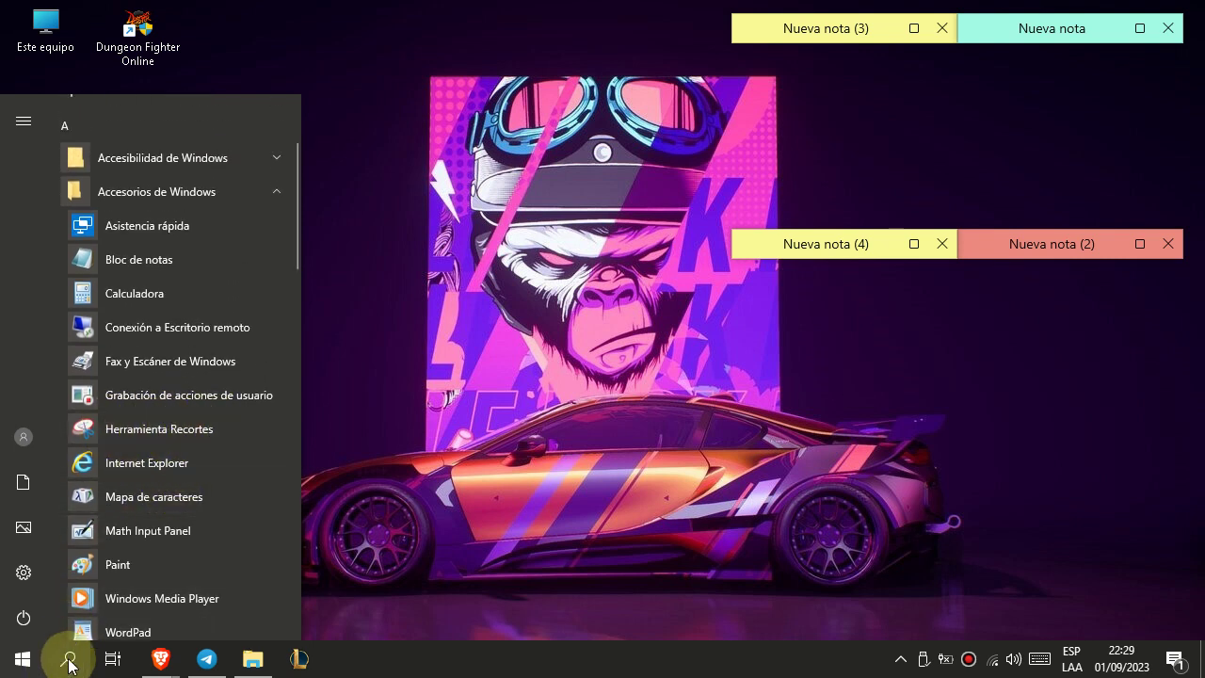
left_click(184, 435)
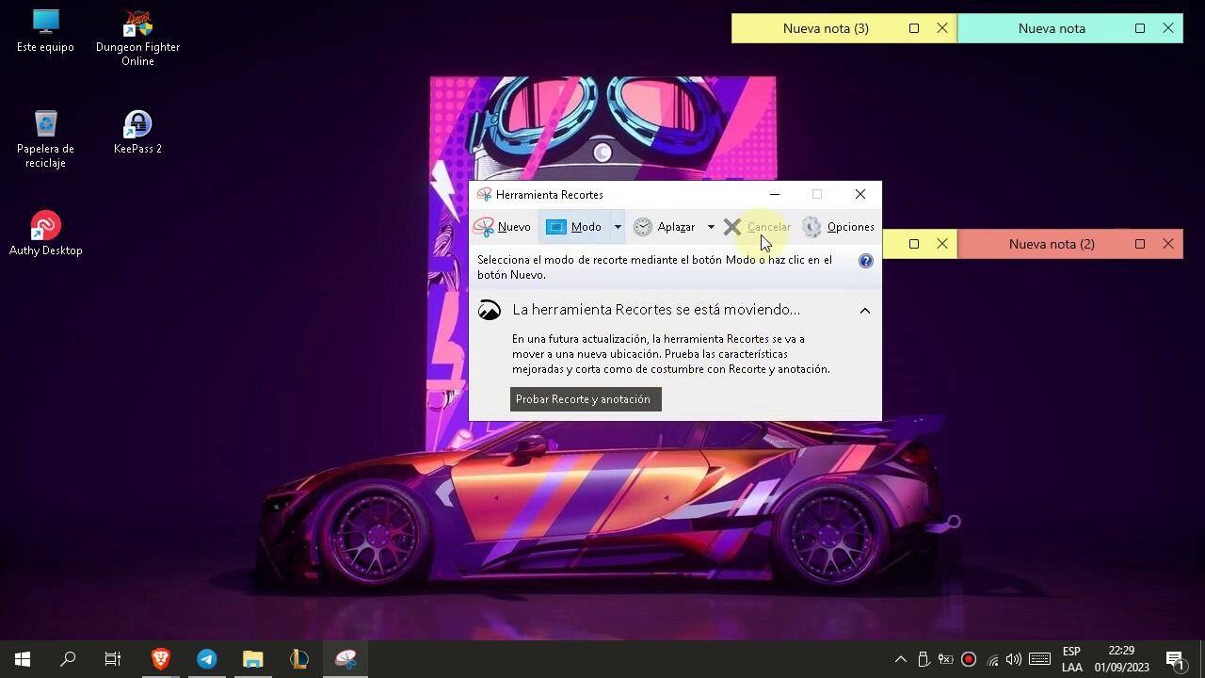
- Capture a new rectangular snip of the desktop area holding Este equipo, Dungeon Fighter Online, Papelera de reciclaje and KeePass 2
left_click(517, 232)
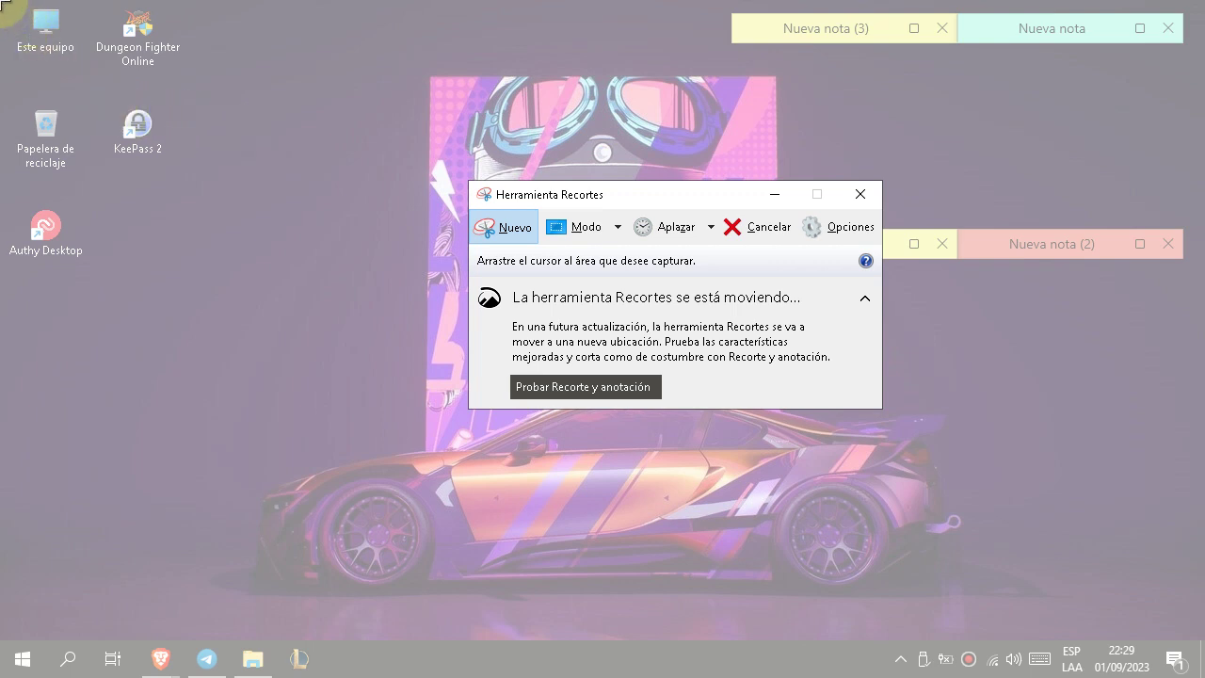
left_click_drag(1, 1, 198, 195)
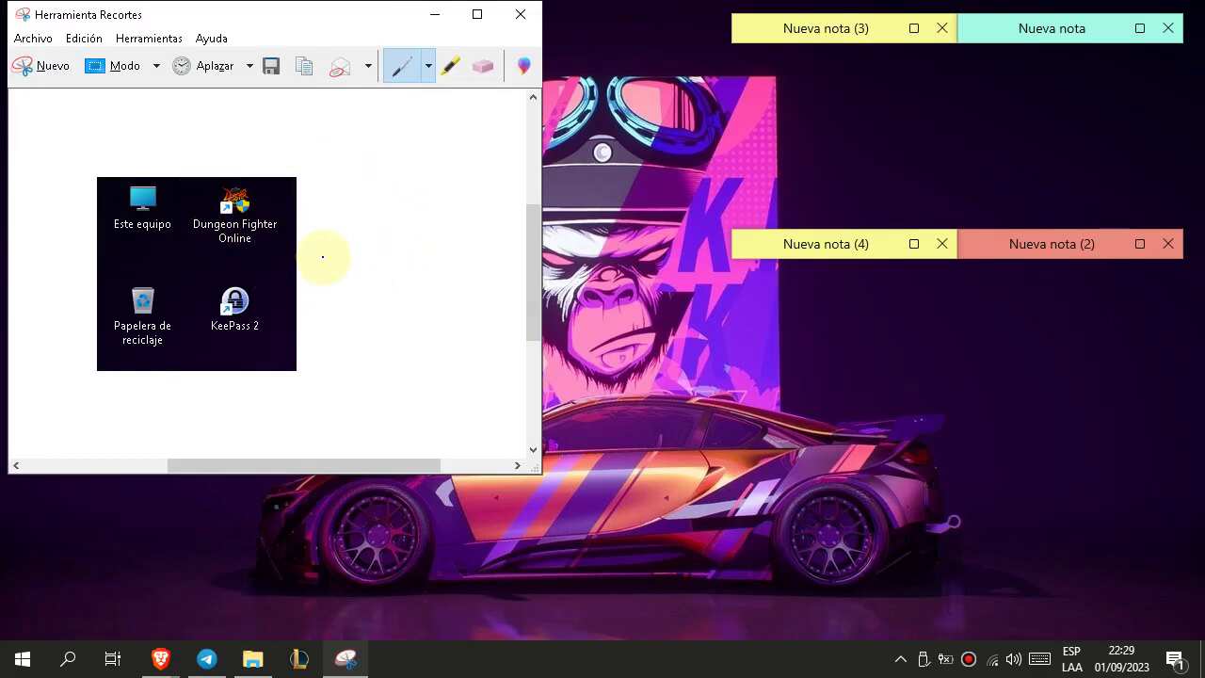
- Draw an upward arrow with the pen beside the KeePass 2 icon in the snip and erase it
left_click_drag(275, 297, 275, 261)
left_click_drag(261, 280, 287, 273)
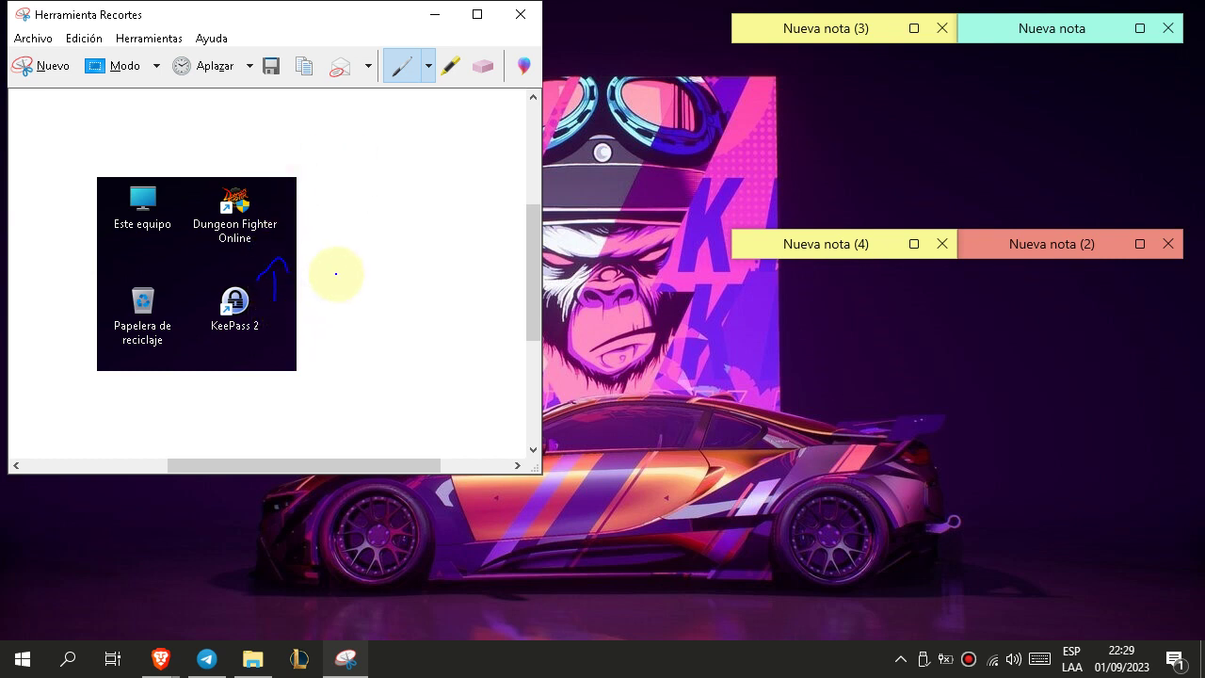
left_click(484, 66)
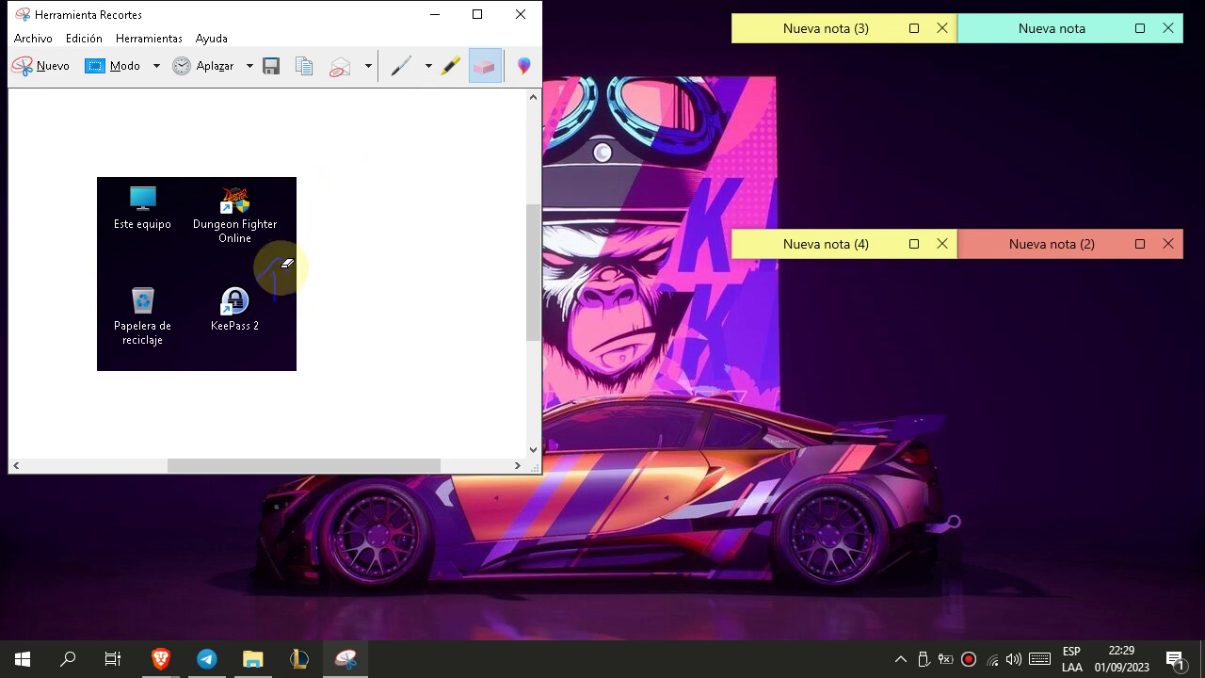
mouse_move(287, 263)
left_mouse_down()
mouse_move(272, 263)
mouse_move(275, 279)
left_mouse_up()
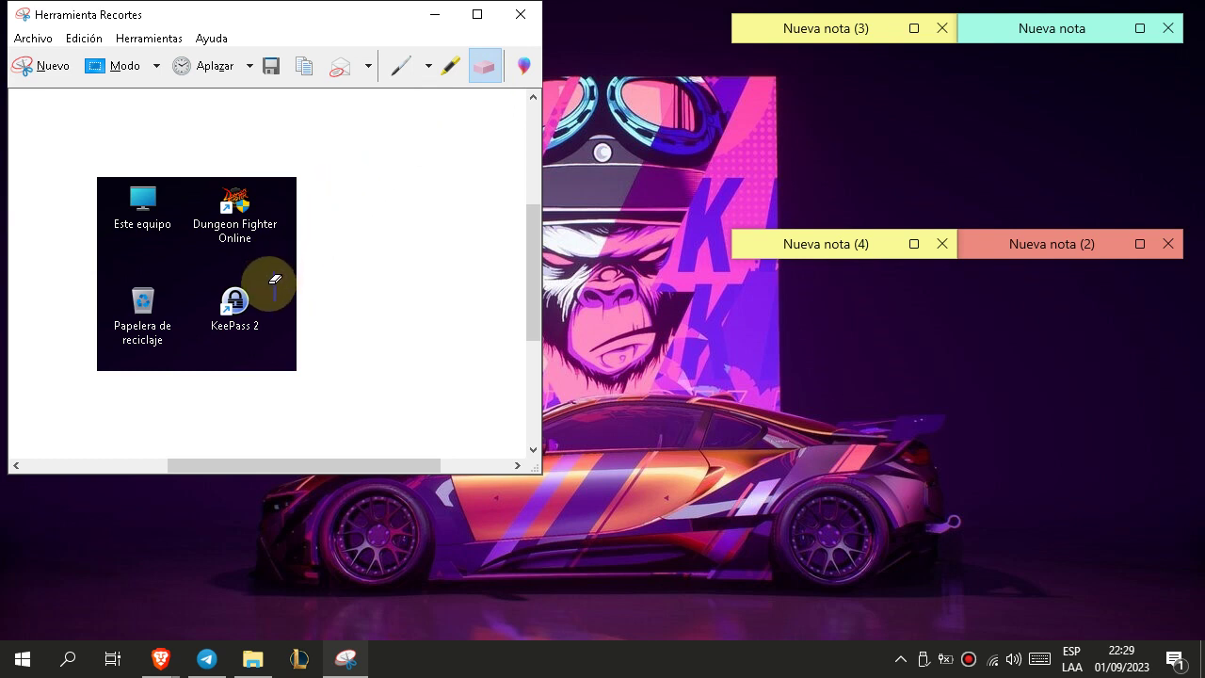
left_click(275, 288)
- Highlight the Dungeon Fighter Online label in the snip, erase the highlight and return to the pen
left_click(452, 65)
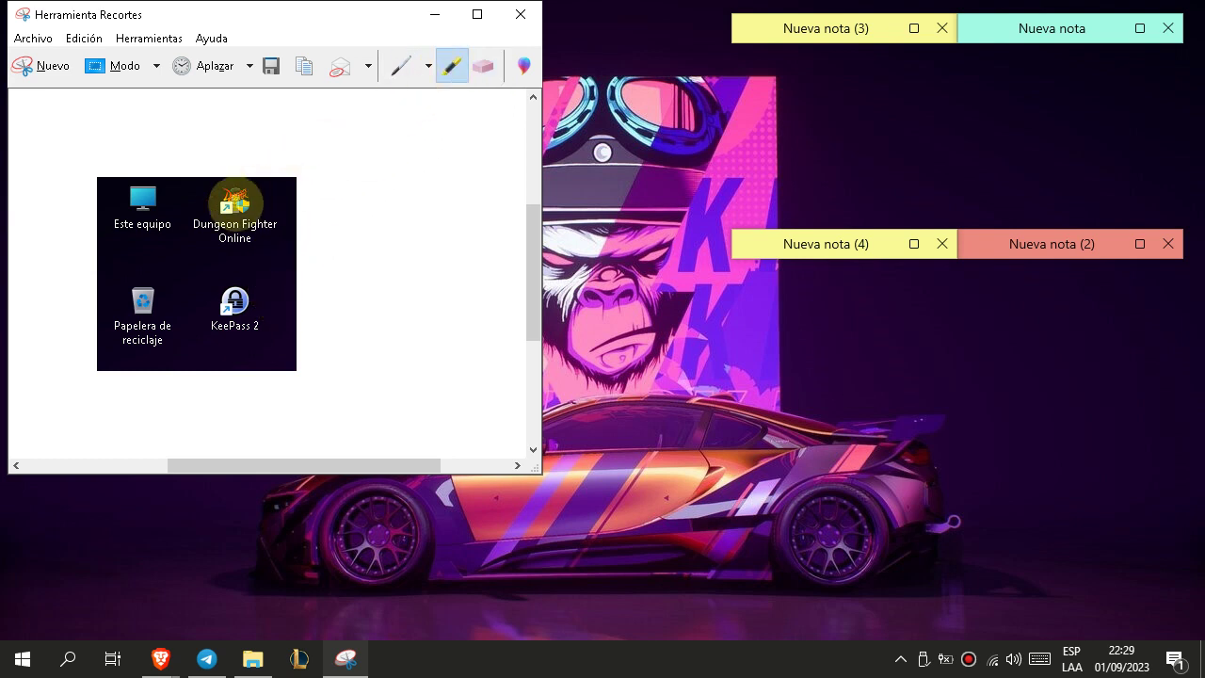
mouse_move(194, 215)
left_mouse_down()
mouse_move(269, 223)
mouse_move(218, 237)
left_mouse_up()
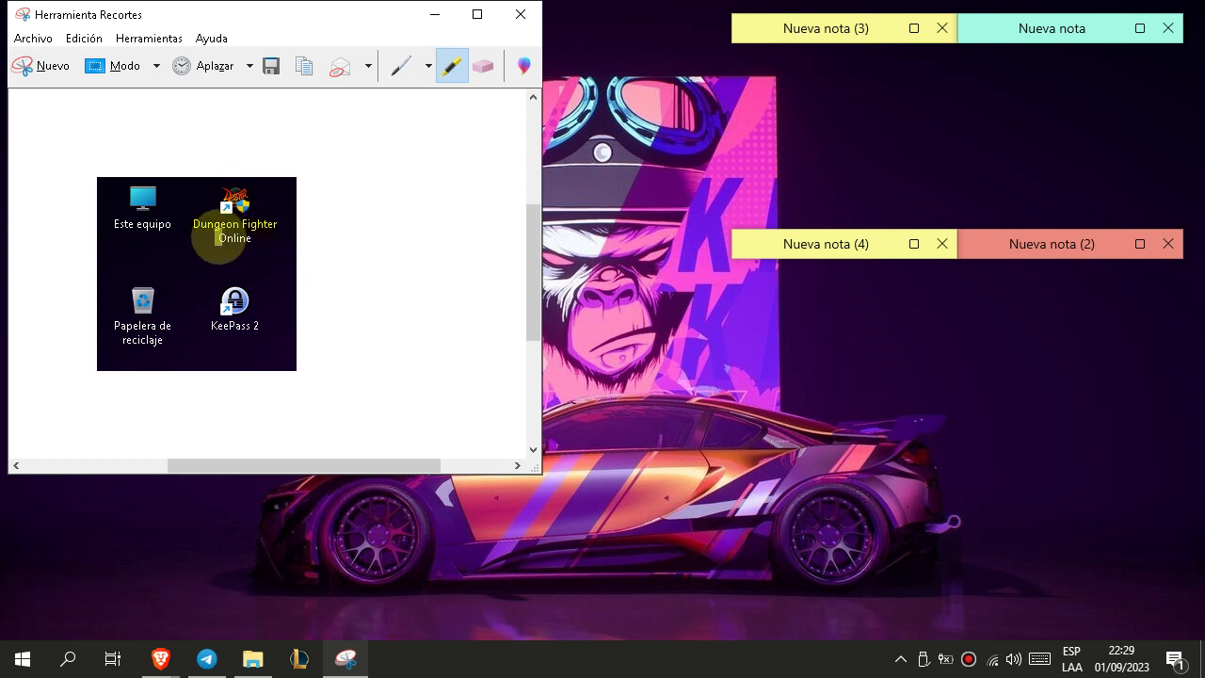
left_click(484, 66)
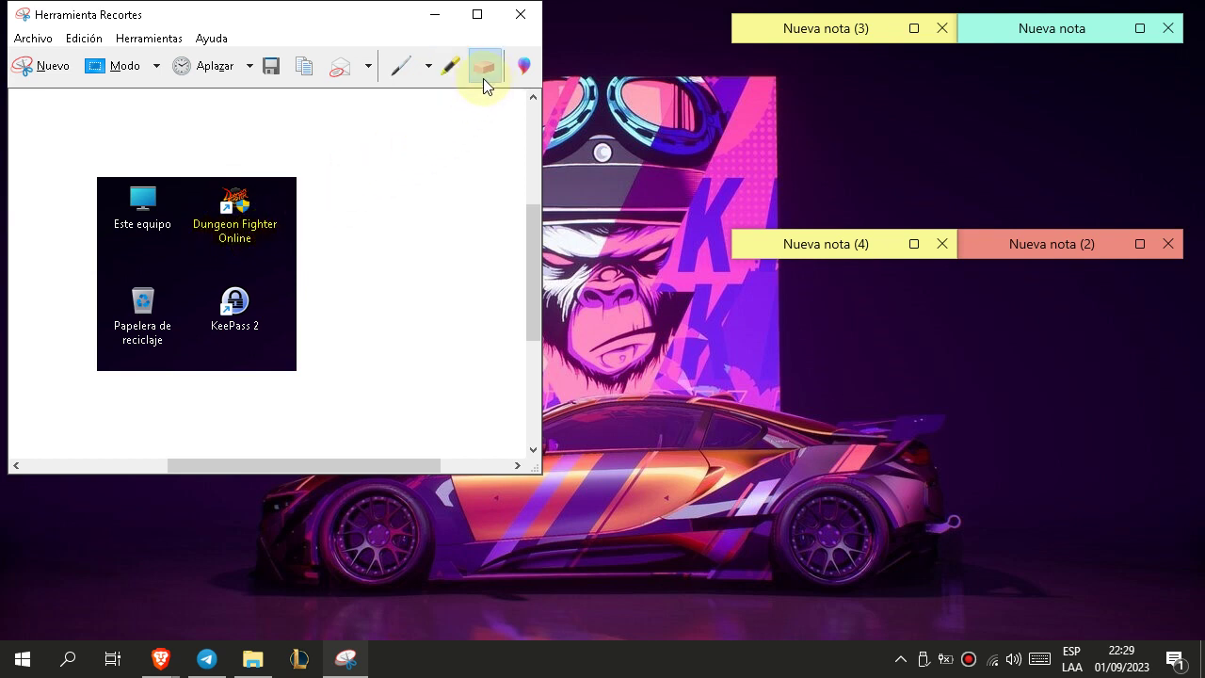
left_click(247, 230)
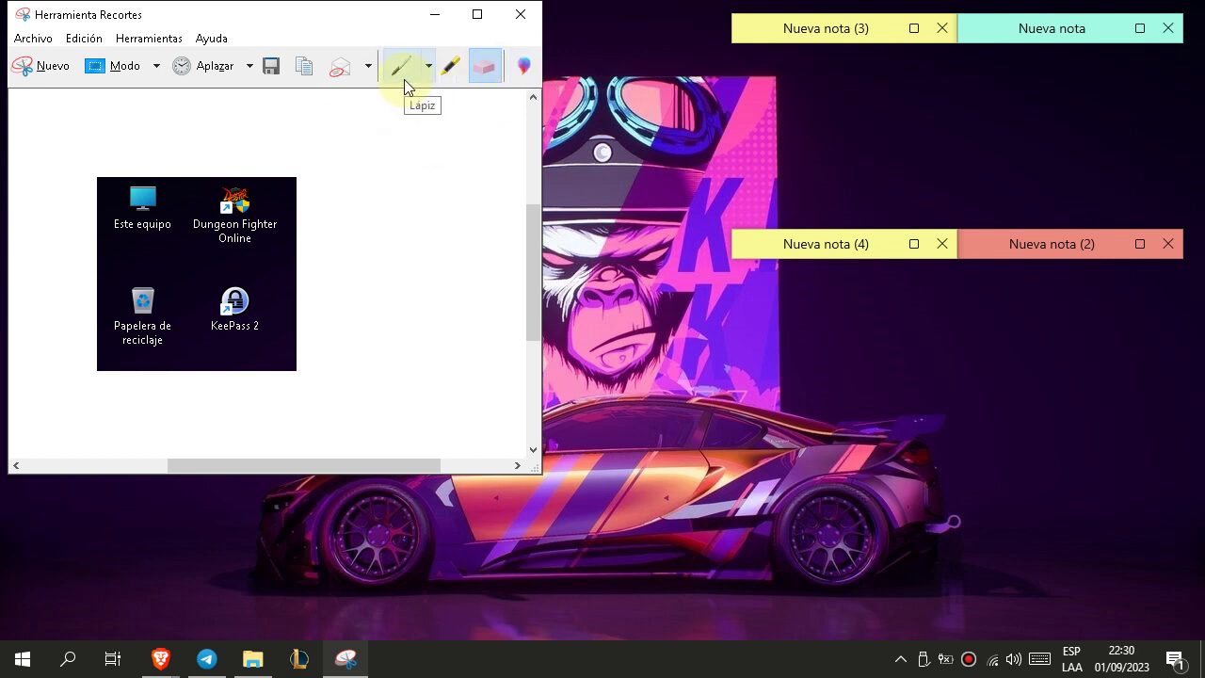
left_click(406, 81)
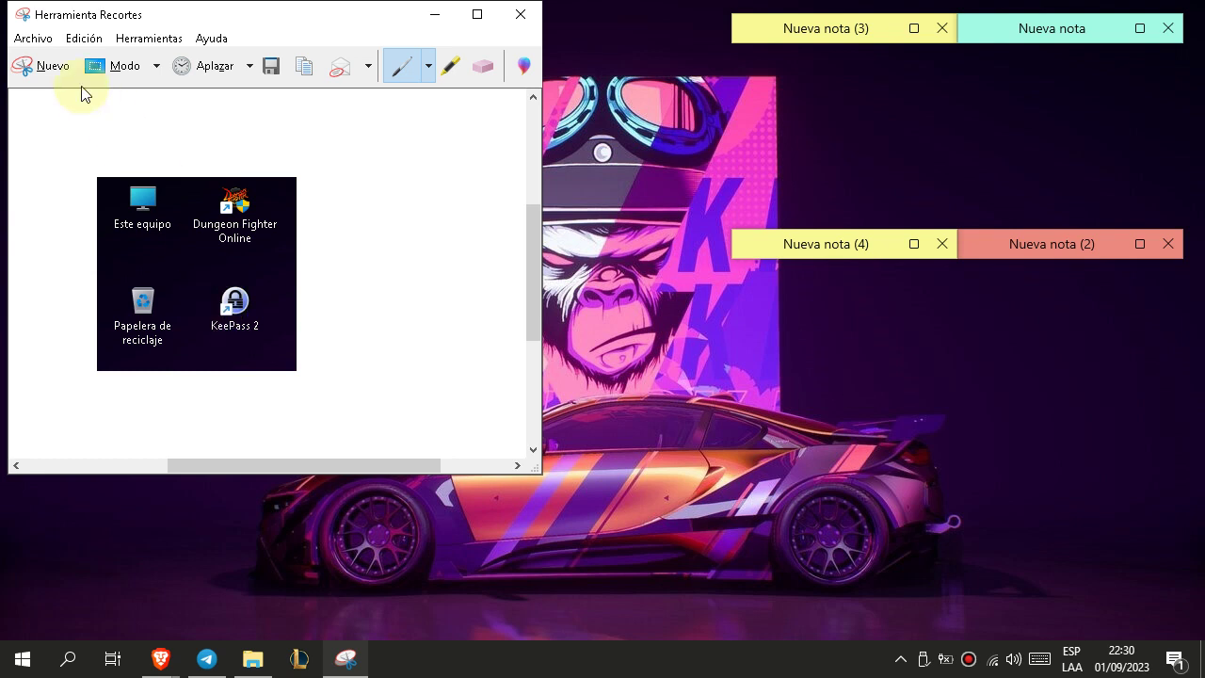
- Save the snip to the Escritorio folder as a PNG file named Captura
left_click(30, 37)
left_click(108, 94)
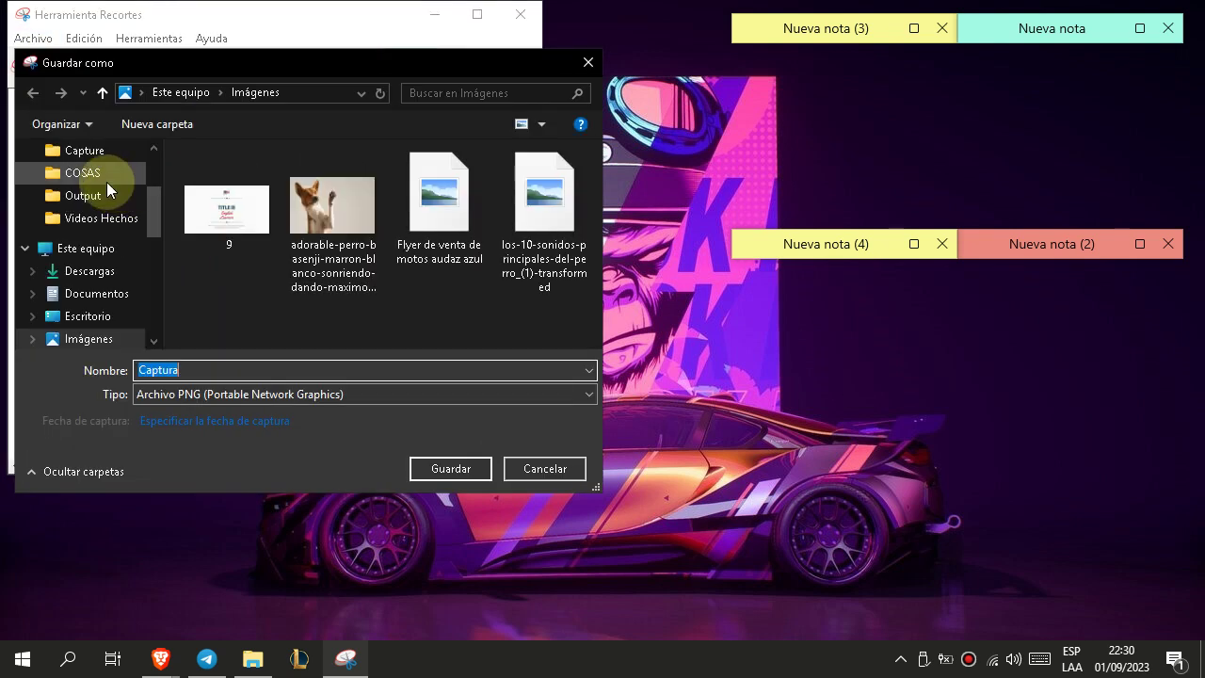
scroll(150, 219, "up", 3)
left_click(89, 193)
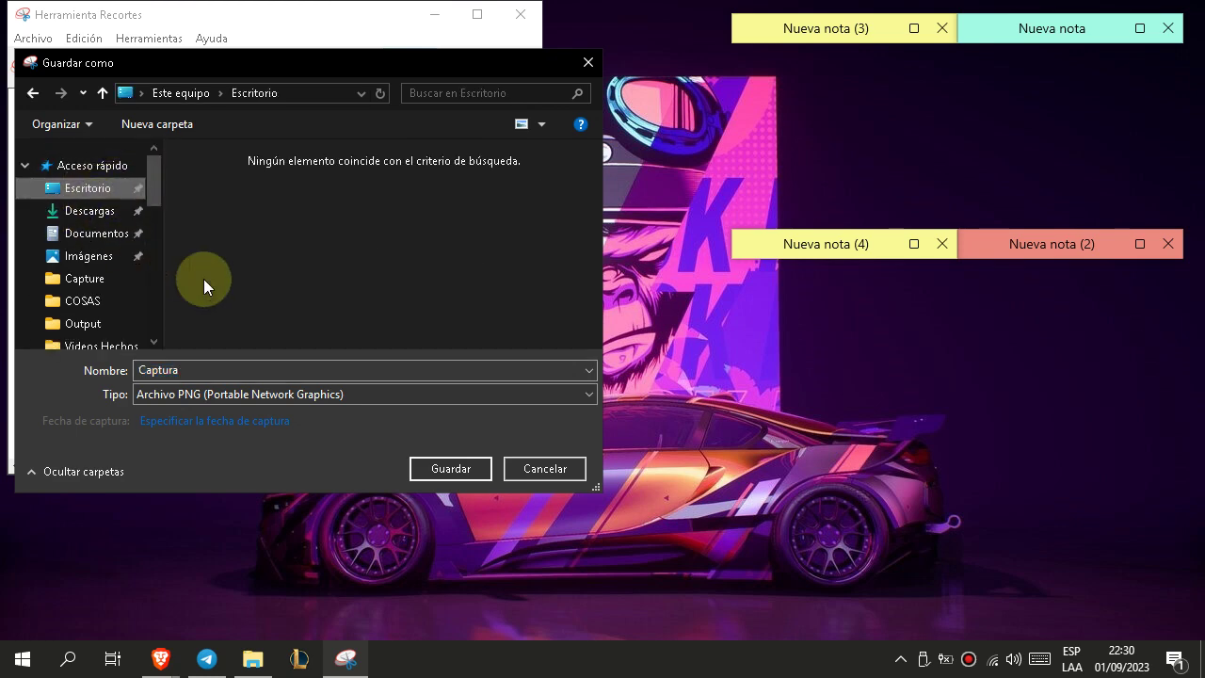
left_click(448, 469)
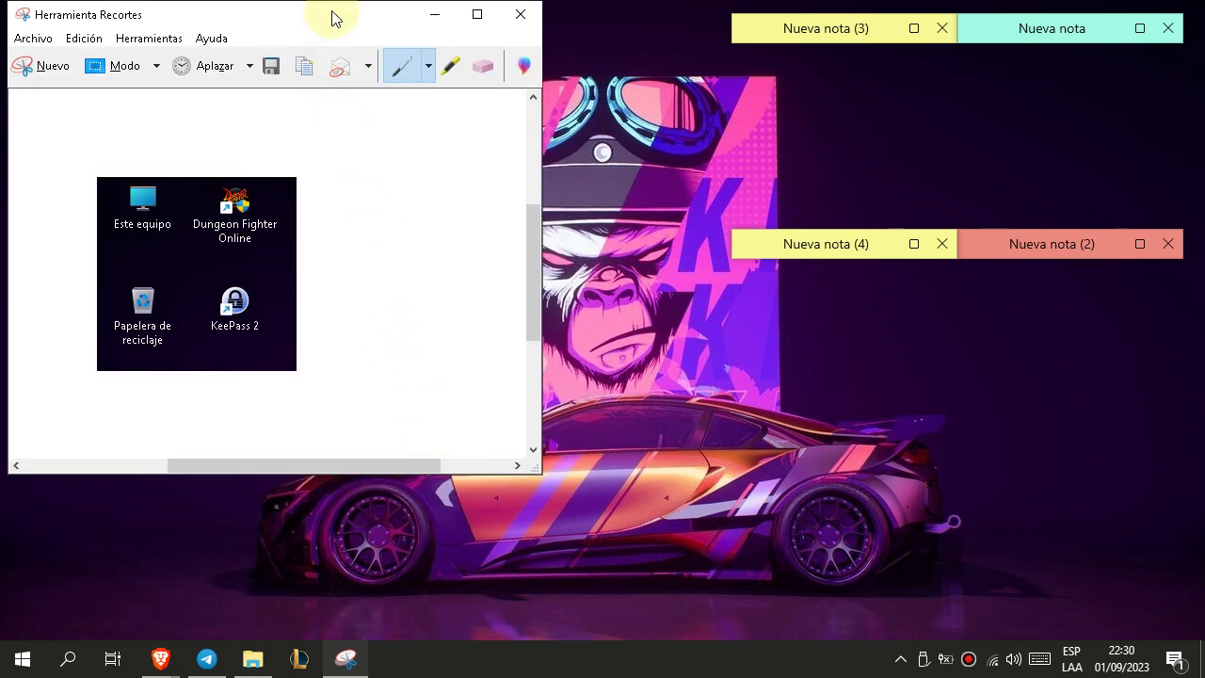
- Move the snip window away from the desktop icons and copy the snip to the clipboard
left_click_drag(333, 16, 630, 59)
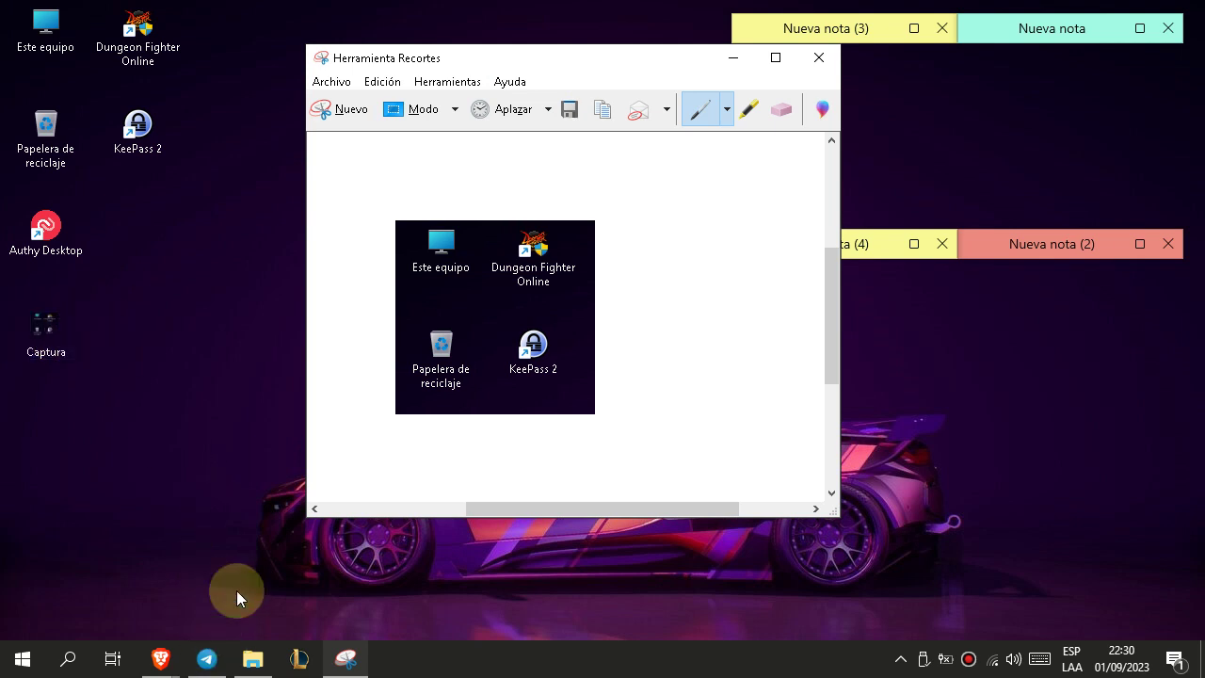
left_click_drag(664, 62, 608, 48)
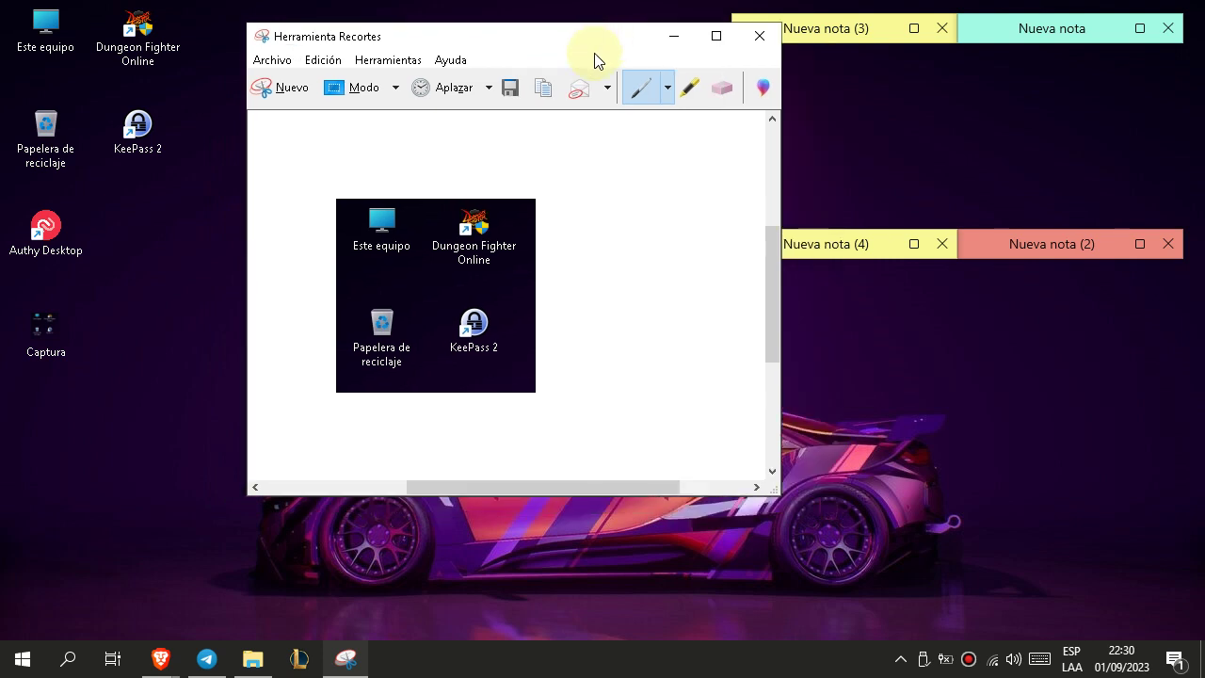
left_click(546, 88)
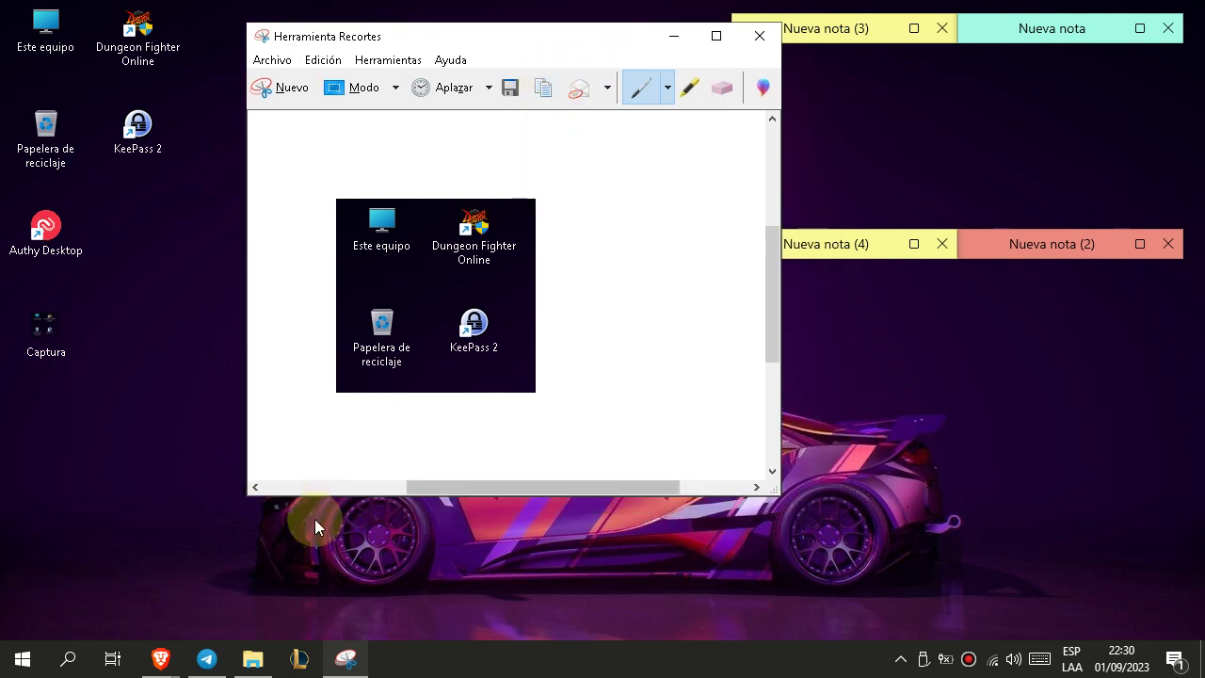
- Switch to Telegram, try pasting the snip into the Mensajes guardados chat, cancel sending it and close the Telegram window
left_click(206, 658)
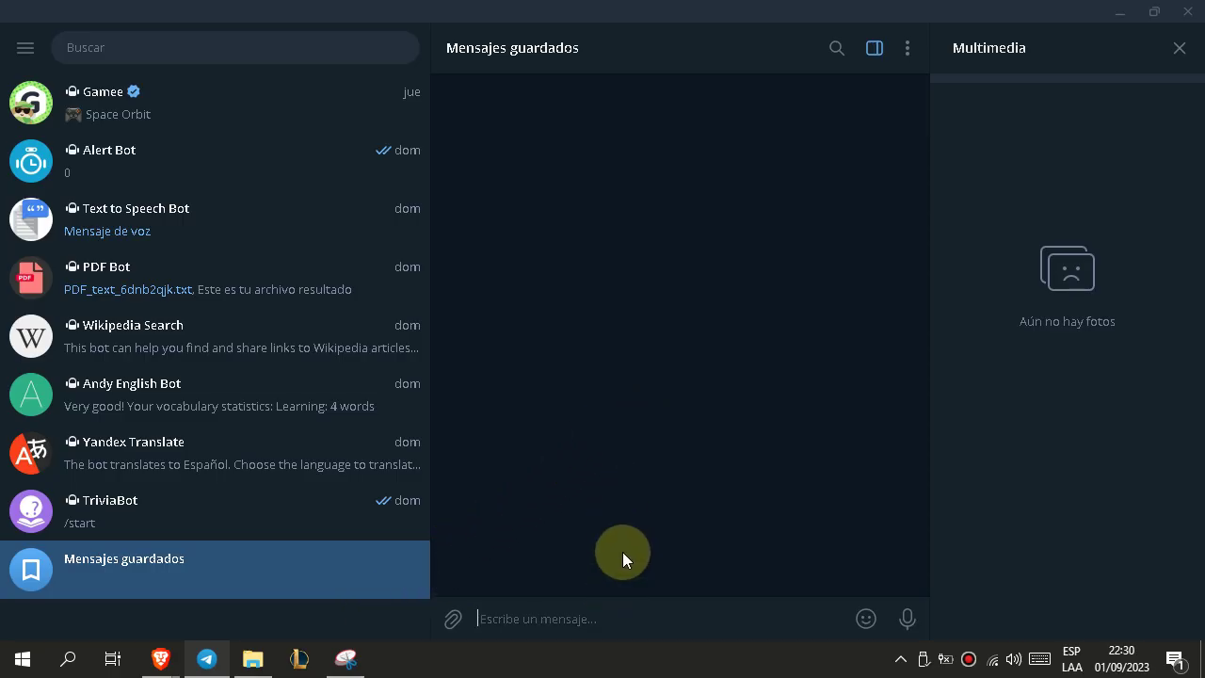
key("ctrl+v")
left_click(646, 516)
right_click(638, 617)
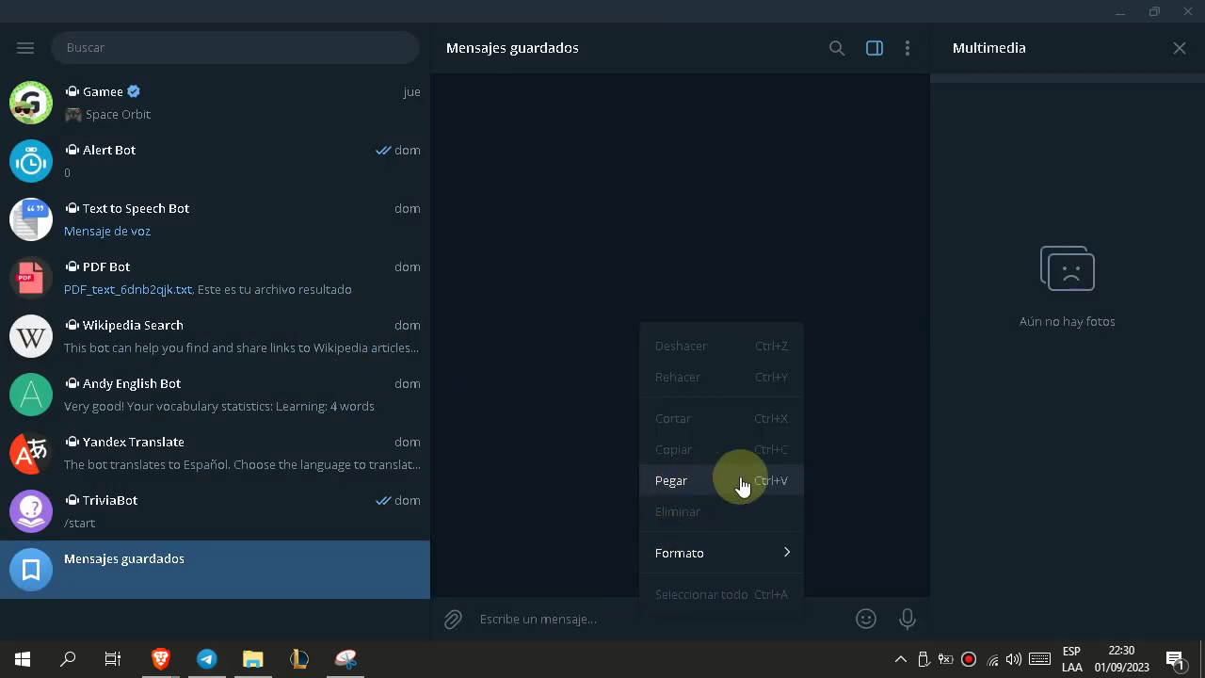
left_click(685, 478)
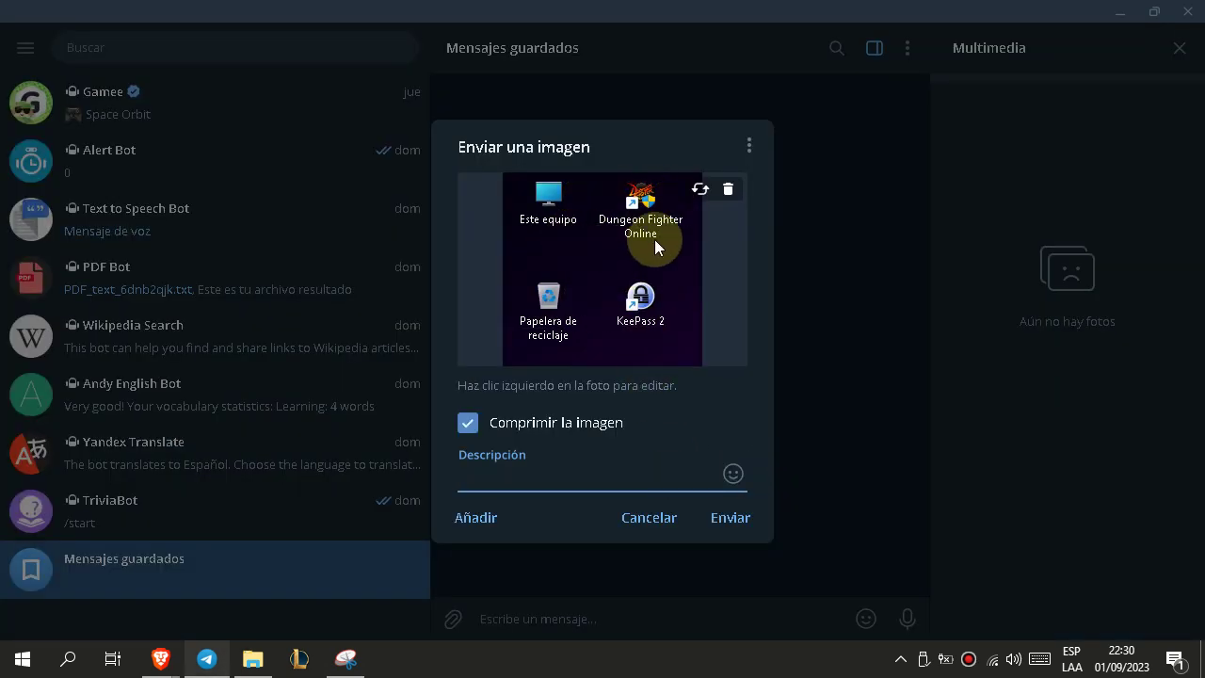
left_click(644, 517)
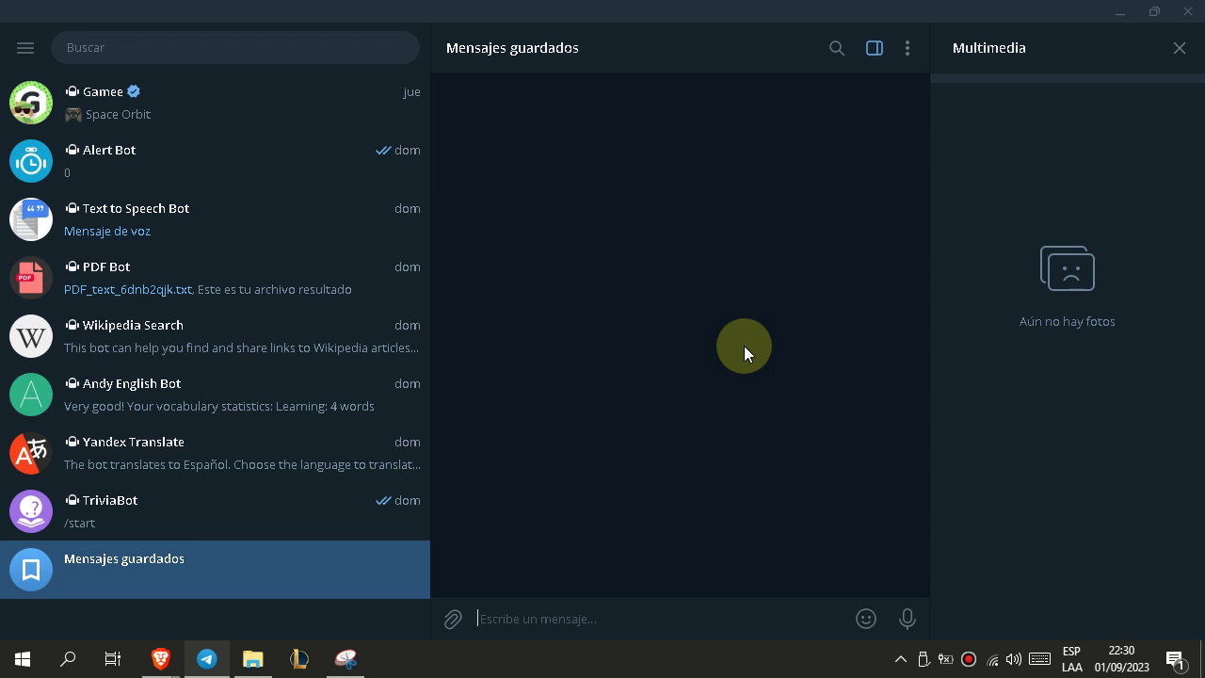
left_click(1188, 12)
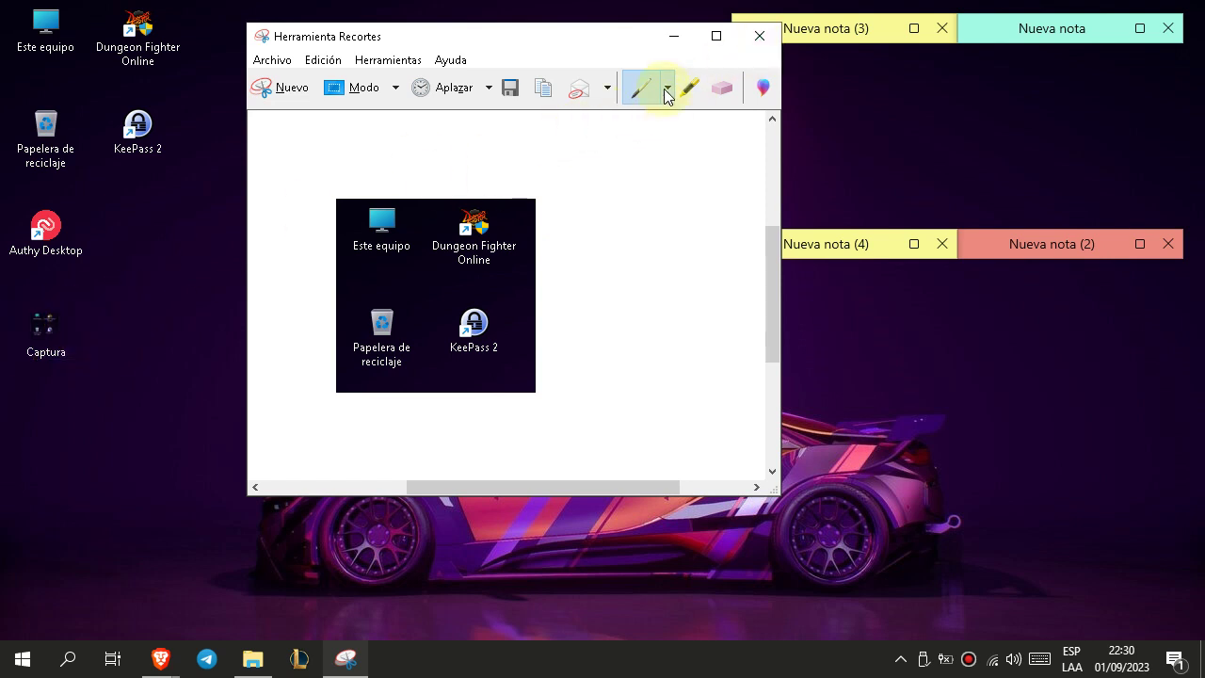
- Close Herramienta Recortes and open Paint from the Accesorios de Windows group
left_click(758, 34)
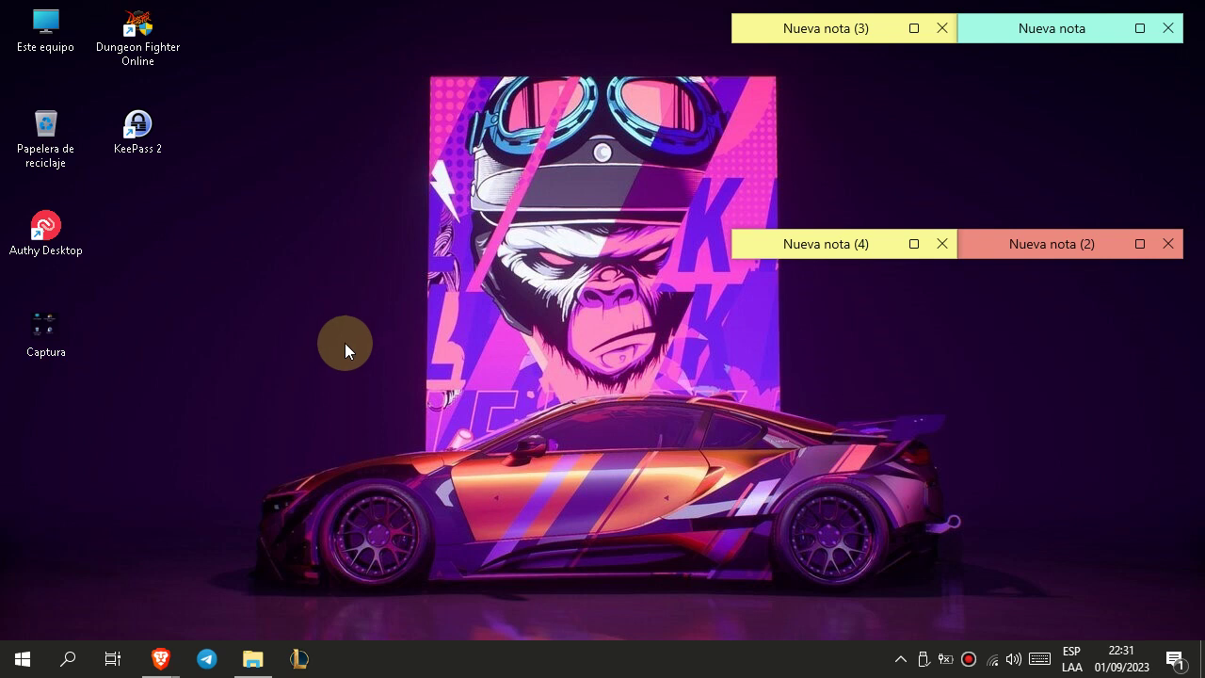
left_click(11, 657)
scroll(175, 375, "down", 2)
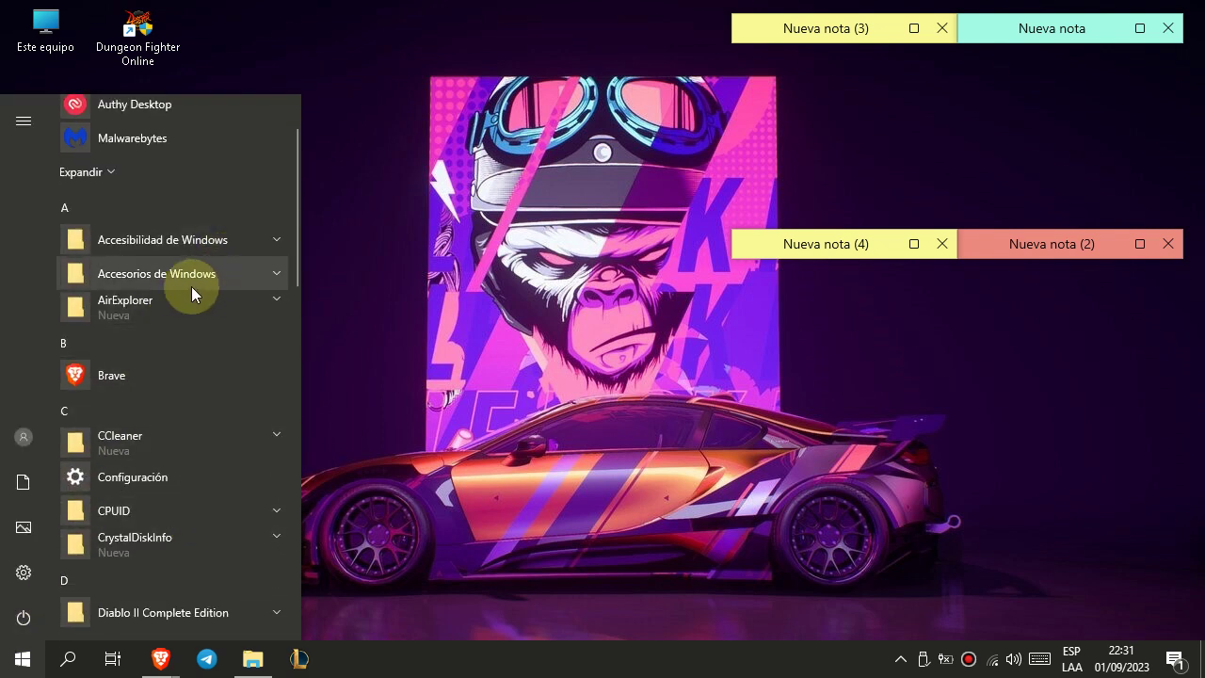
left_click(193, 272)
scroll(186, 423, "down", 3)
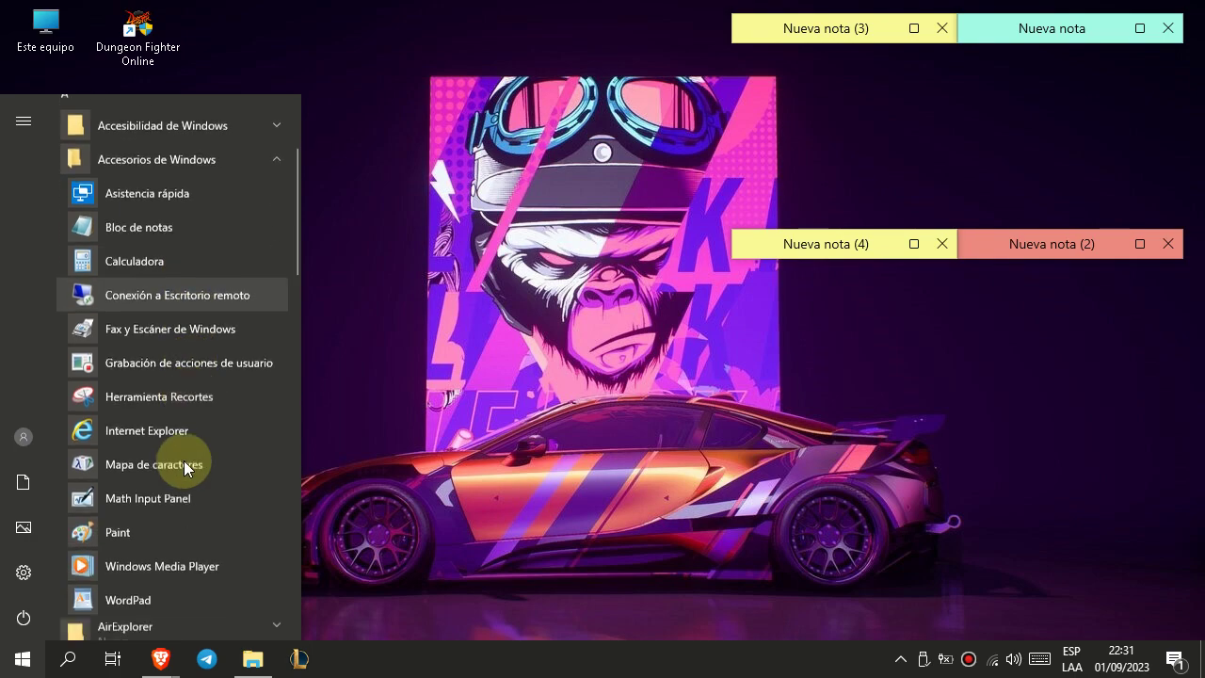
scroll(175, 484, "up", 1)
left_click(162, 482)
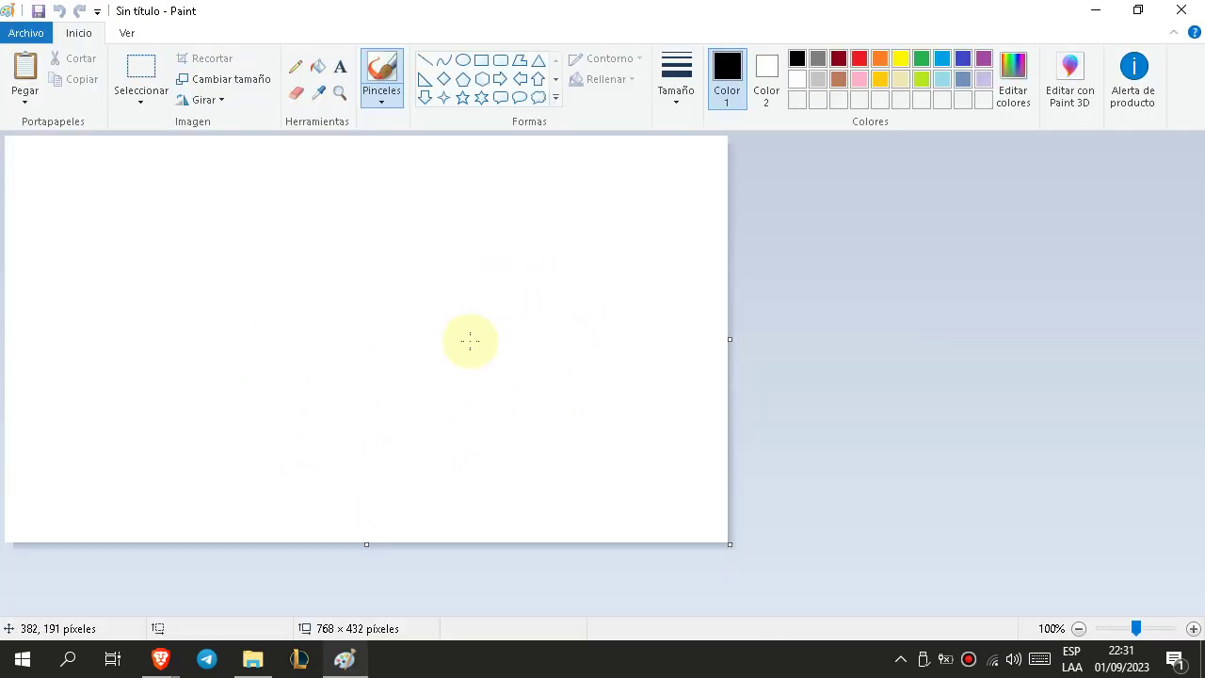
- Paste the copied snip onto the blank Paint canvas
left_click(363, 667)
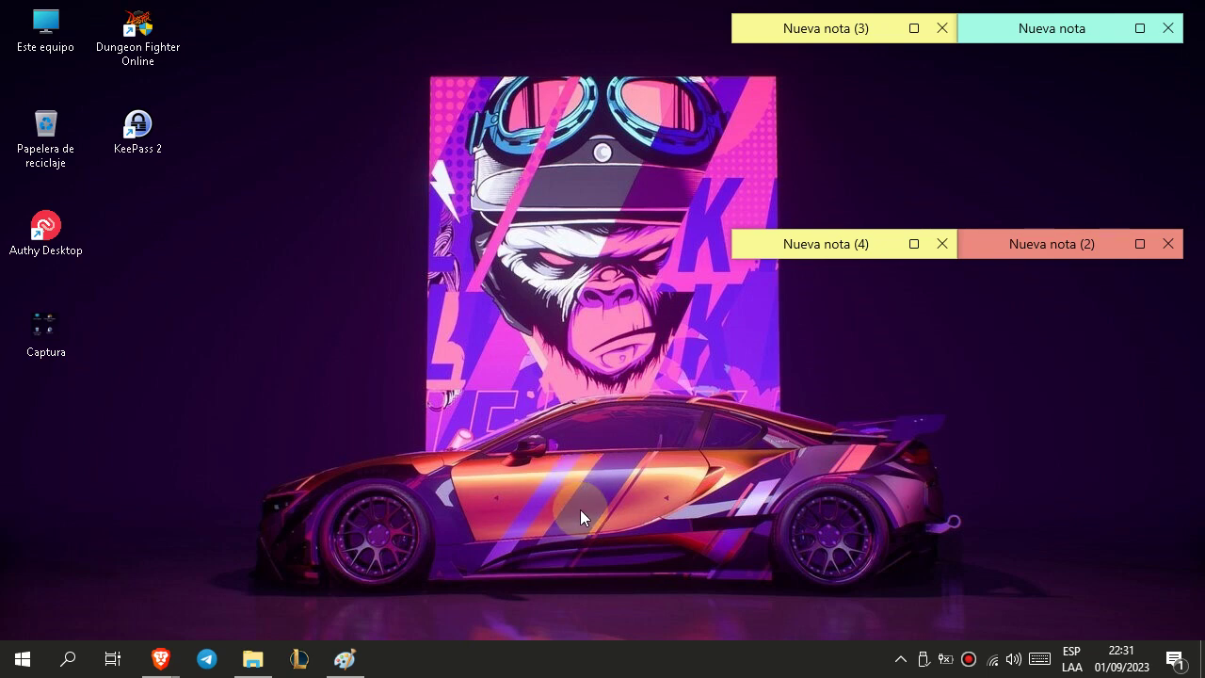
left_click(350, 662)
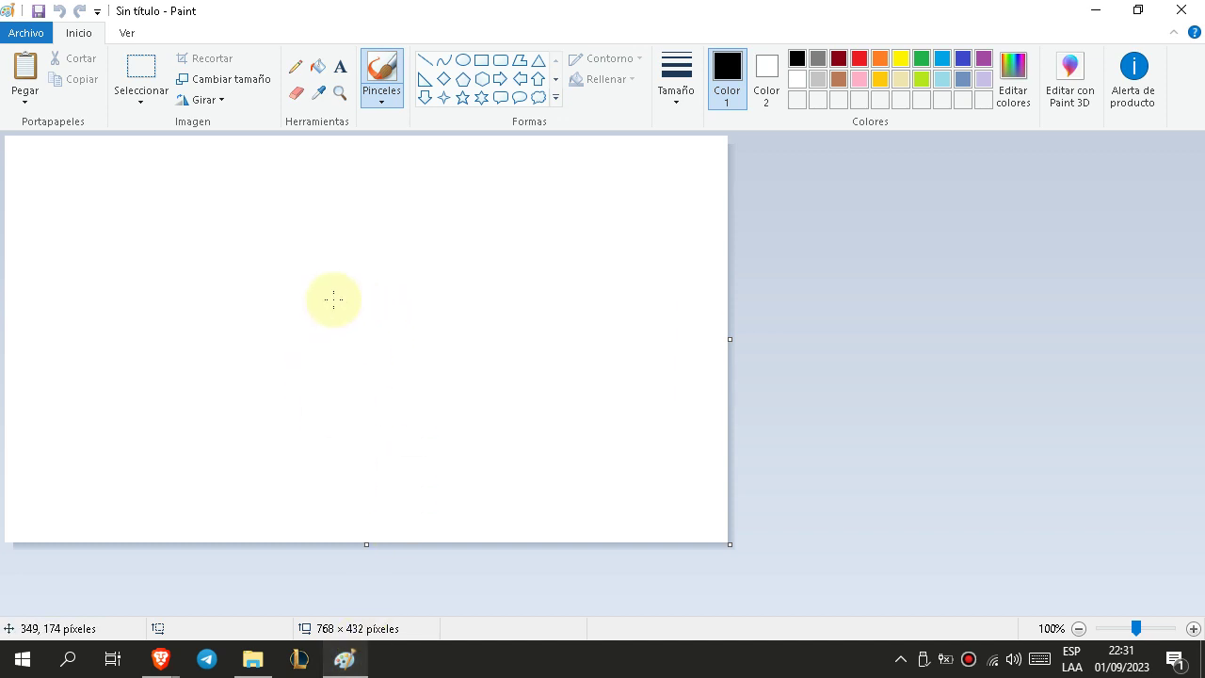
key("ctrl+v")
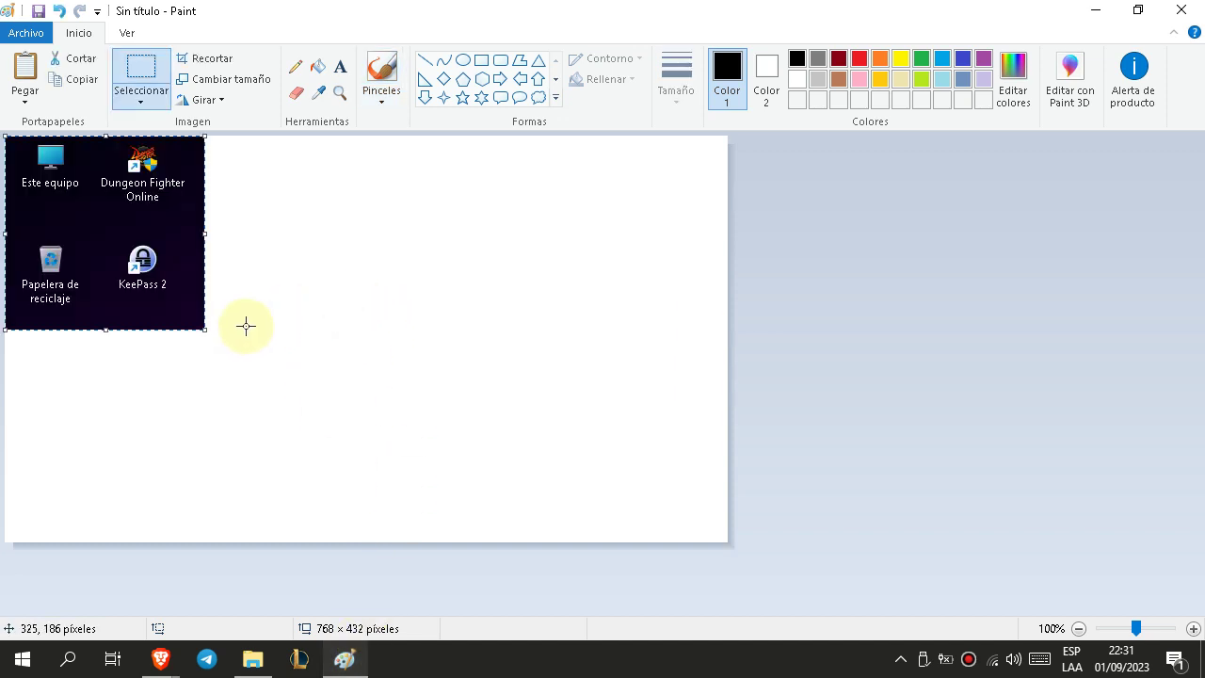
left_click(546, 670)
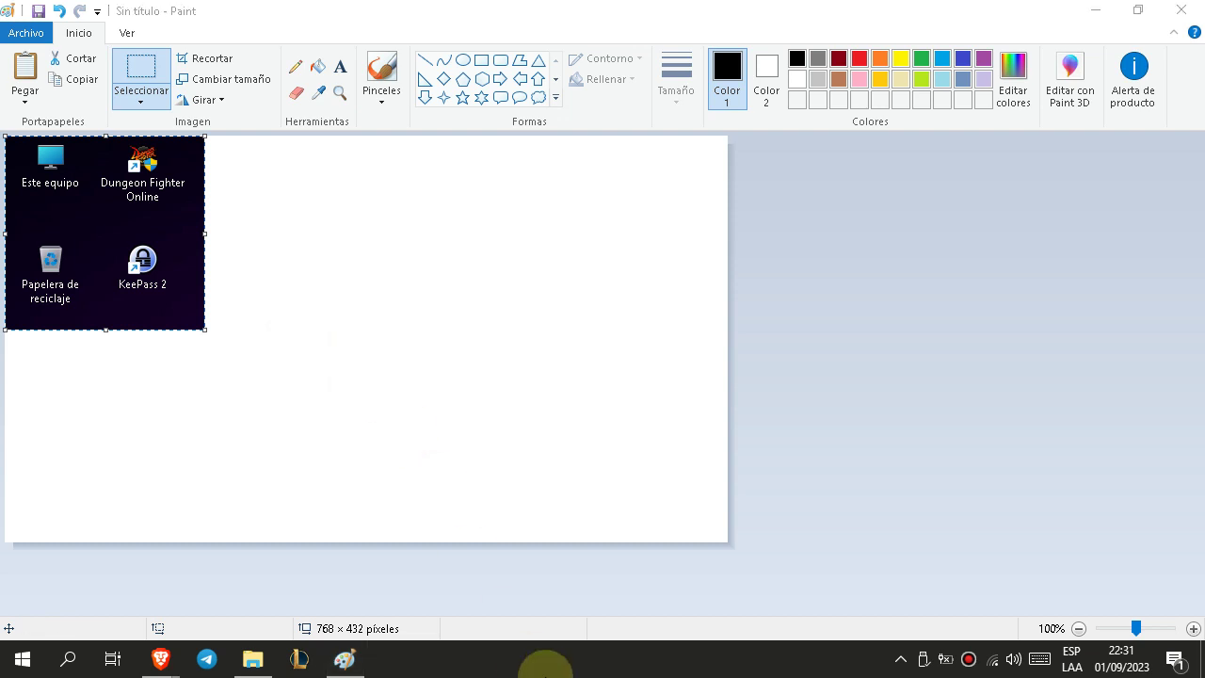
- Paste the full-screen capture onto the Paint canvas, redoing the paste once, and close Paint without saving the changes
key("ctrl+v")
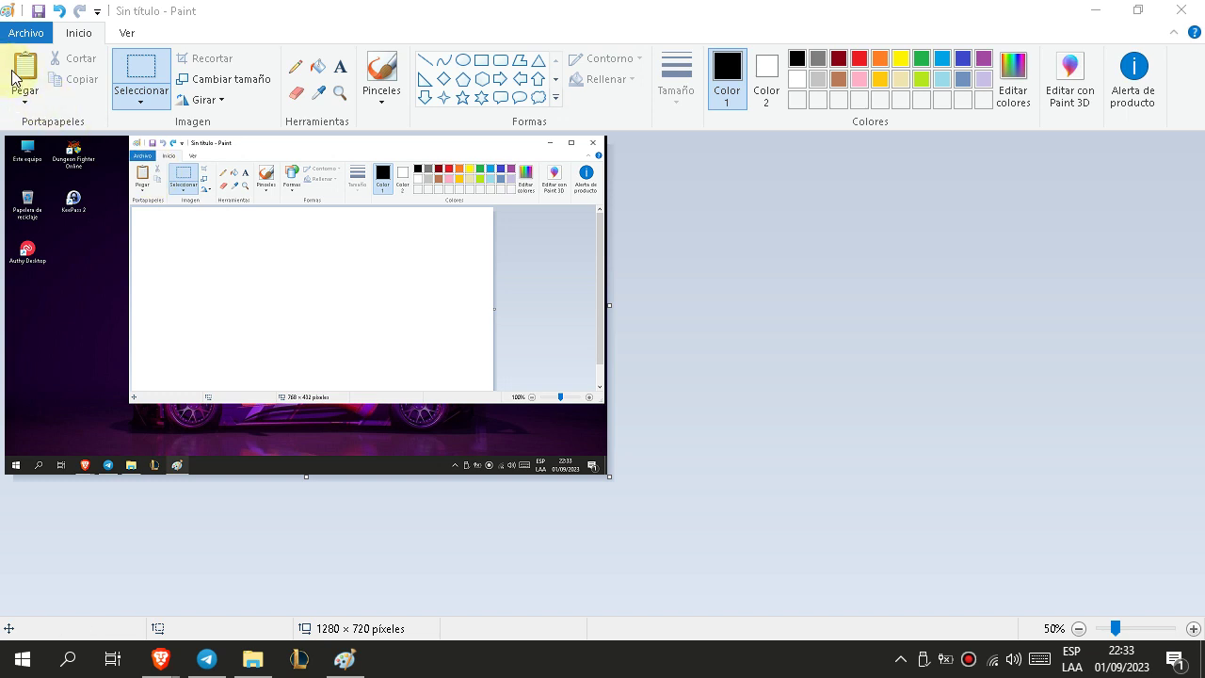
key("ctrl+z")
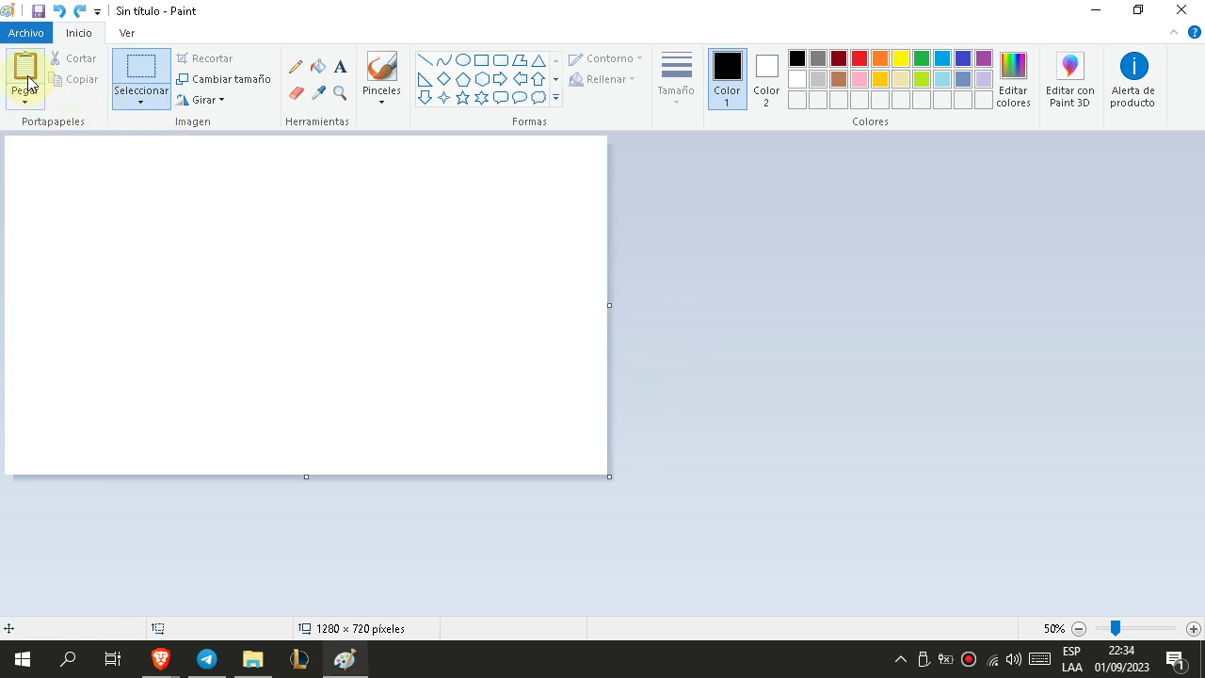
left_click(24, 66)
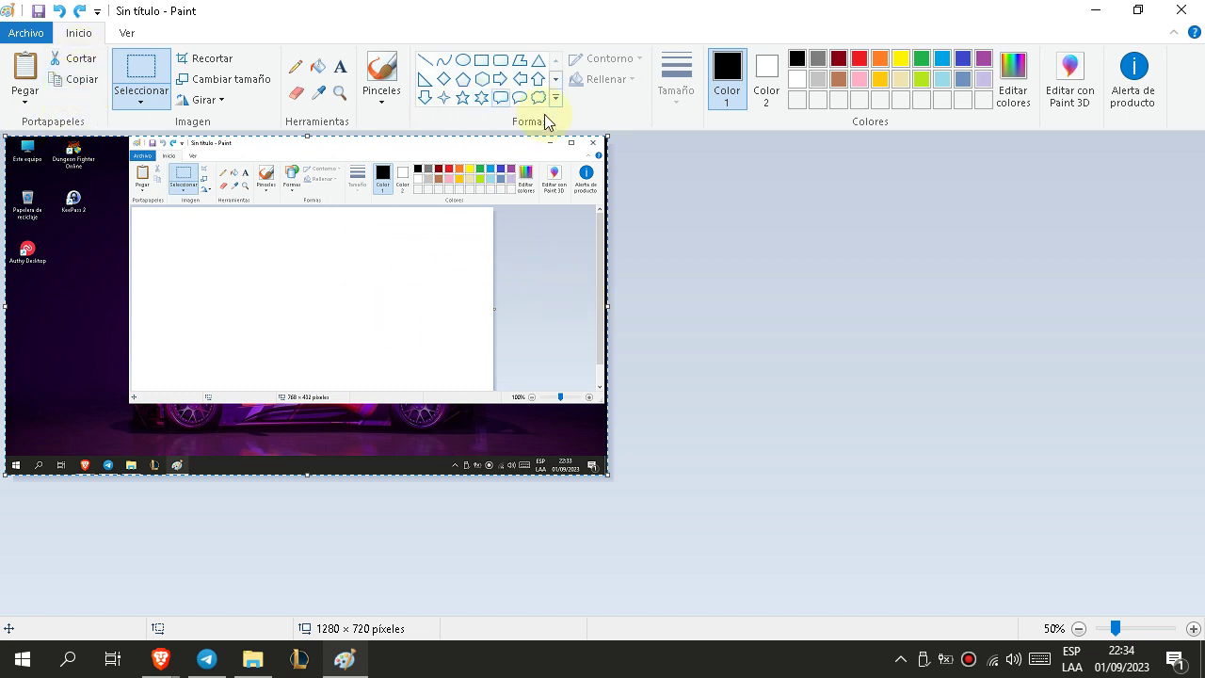
left_click(1180, 9)
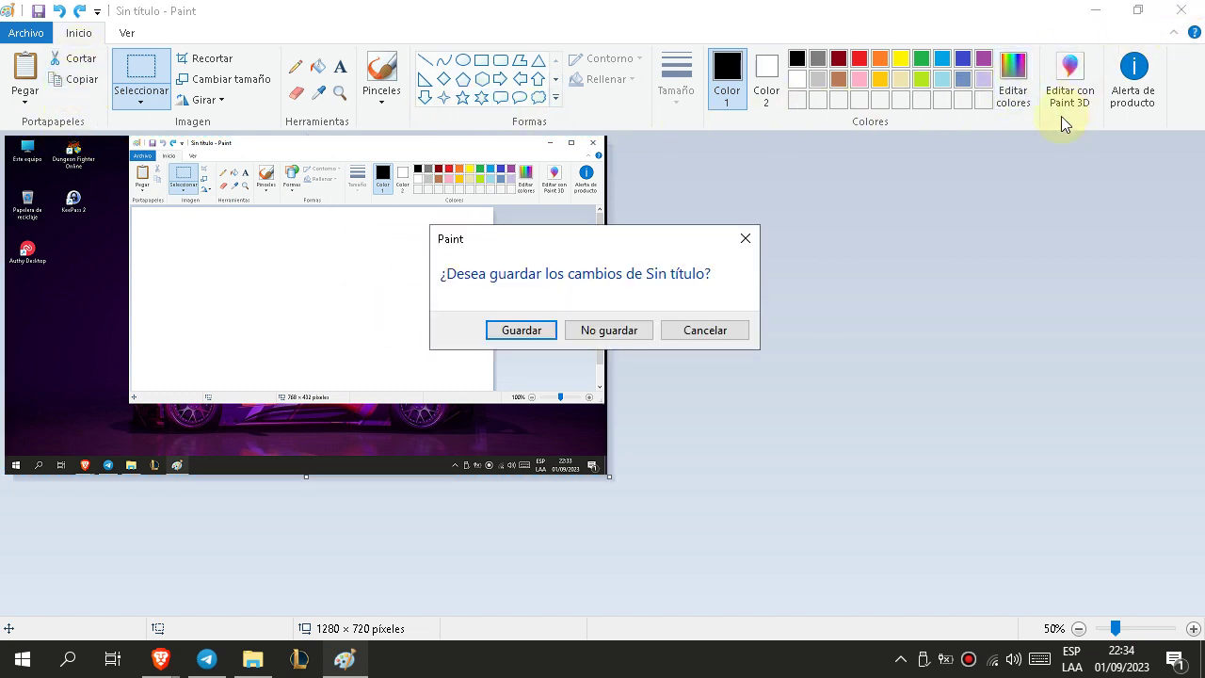
left_click(602, 329)
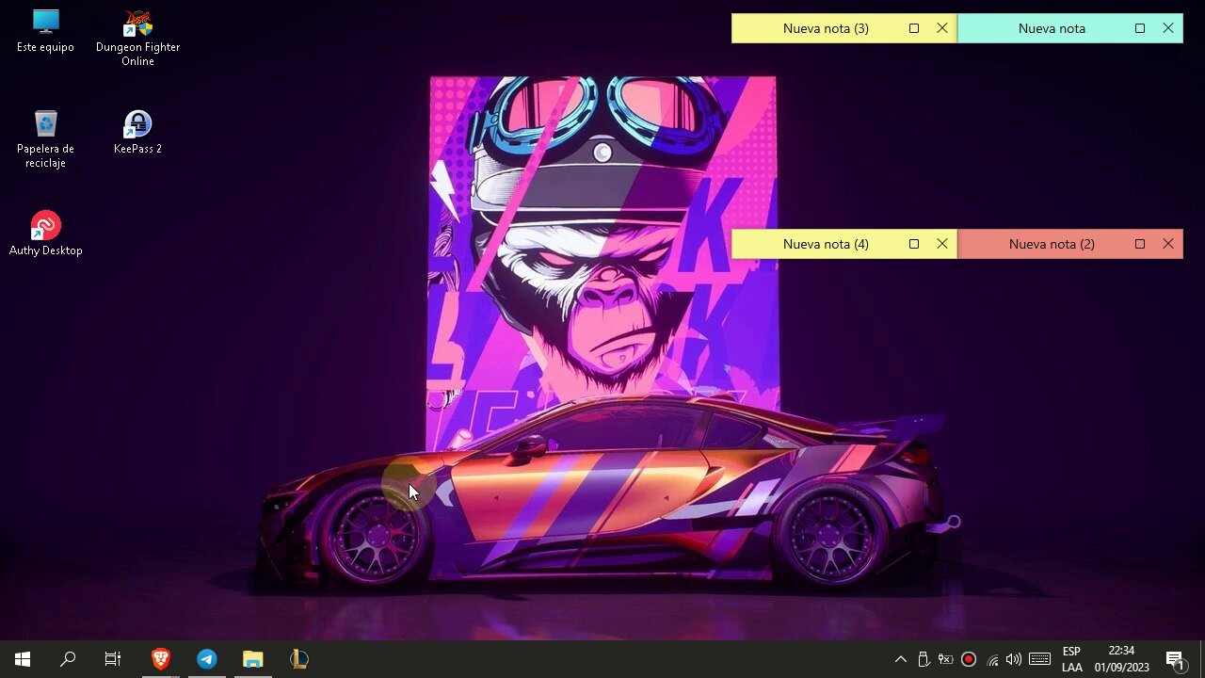
- Switch to Telegram, try pasting the full-screen Paint capture into the Mensajes guardados chat, cancel sending it and close the window
left_click(206, 658)
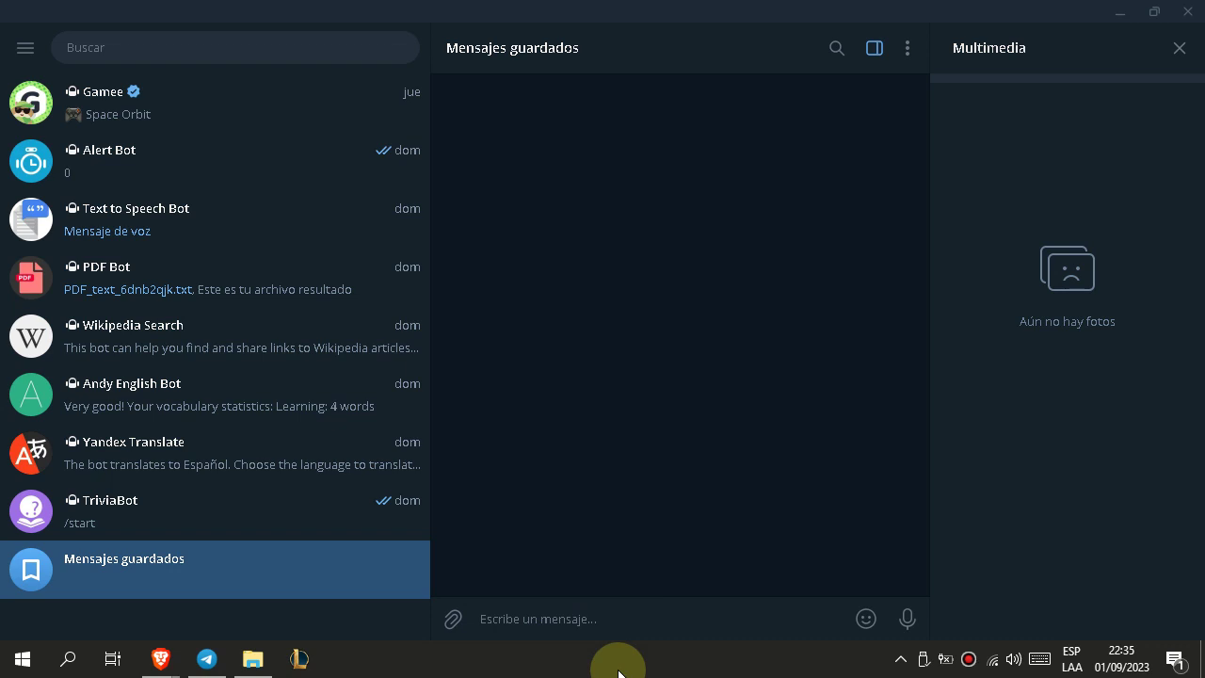
left_click(633, 628)
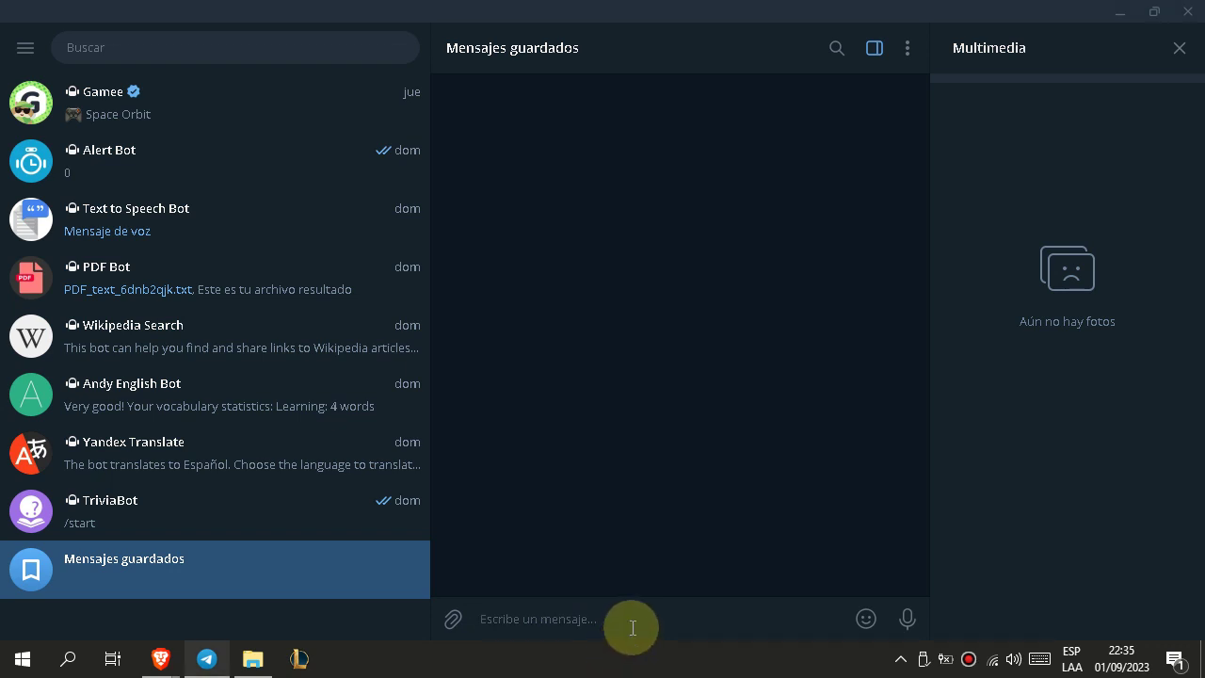
key("ctrl+v")
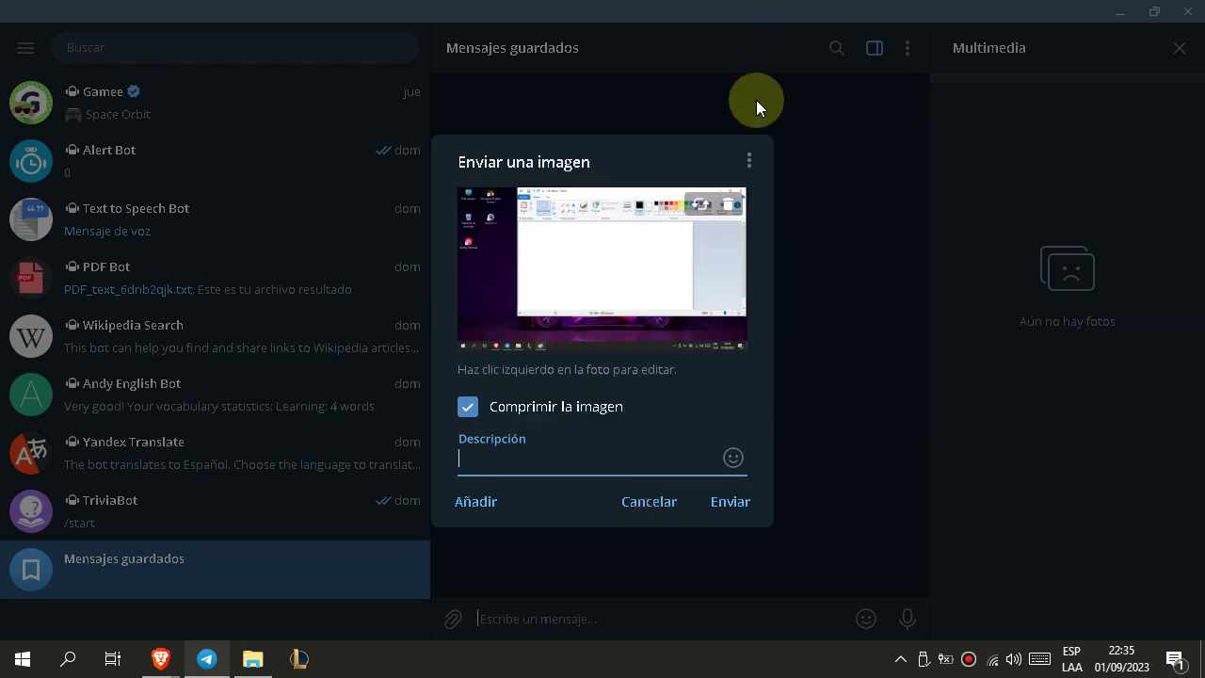
left_click(646, 502)
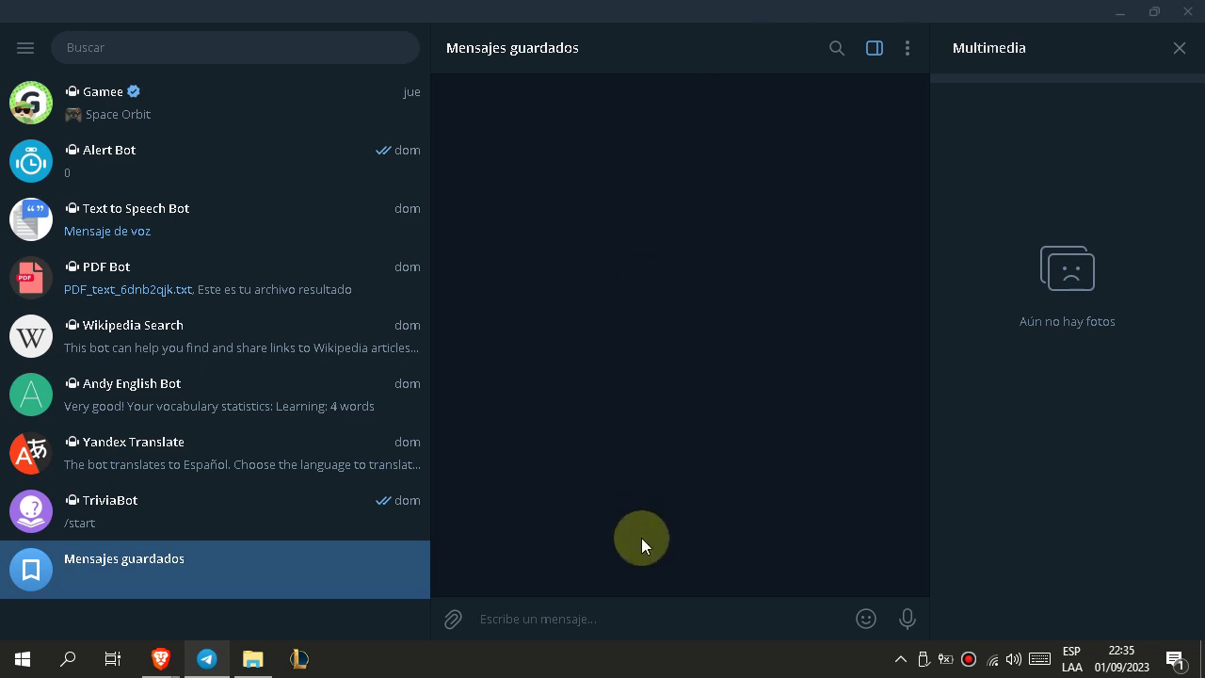
left_click(1188, 11)
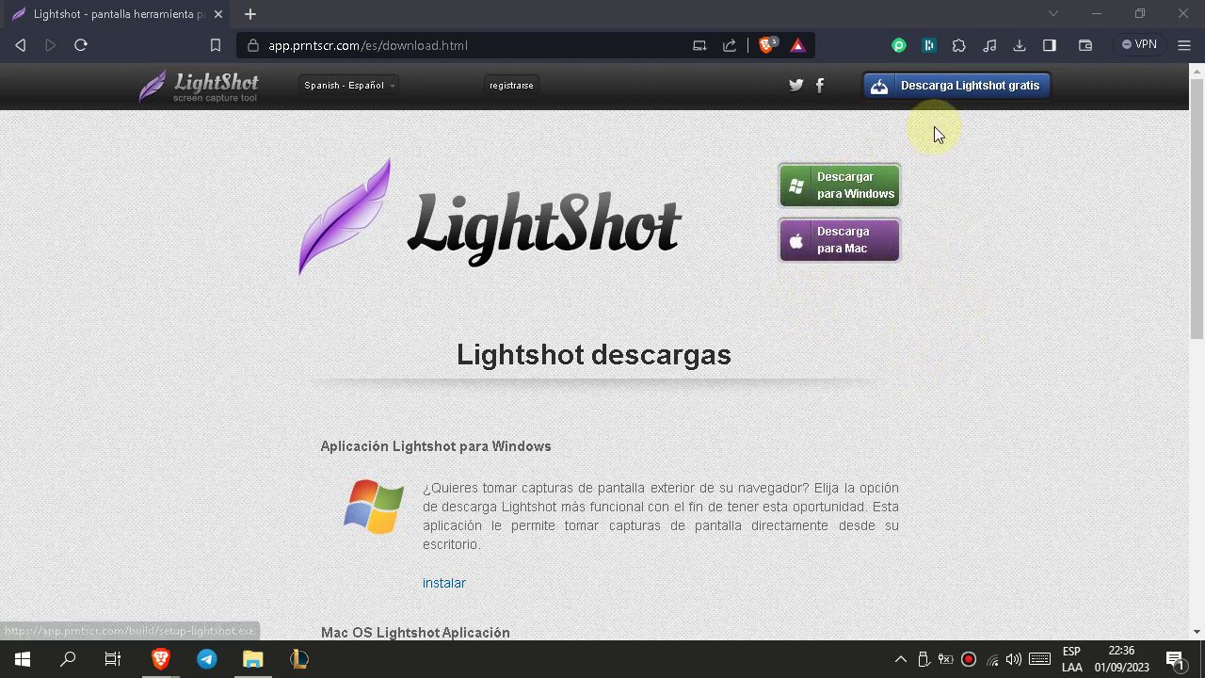
- Download Lightshot for Windows from its download page in the browser, saving setup-lightshot in the Documentos folder
left_click(953, 92)
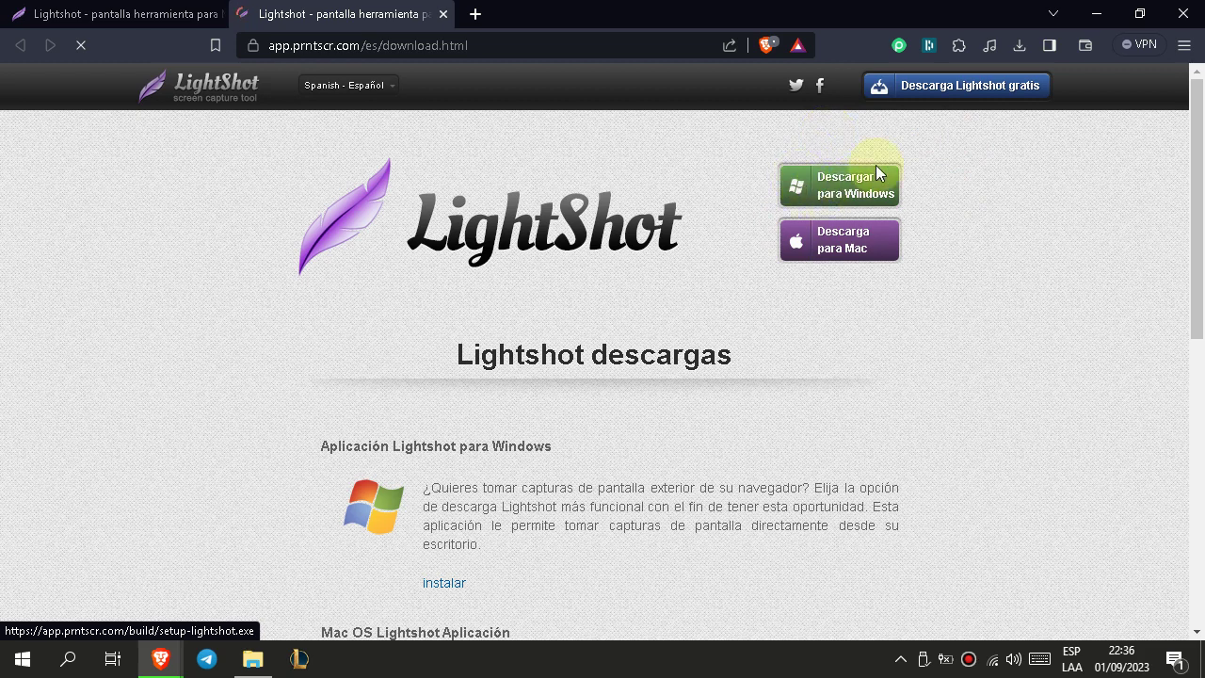
left_click(828, 193)
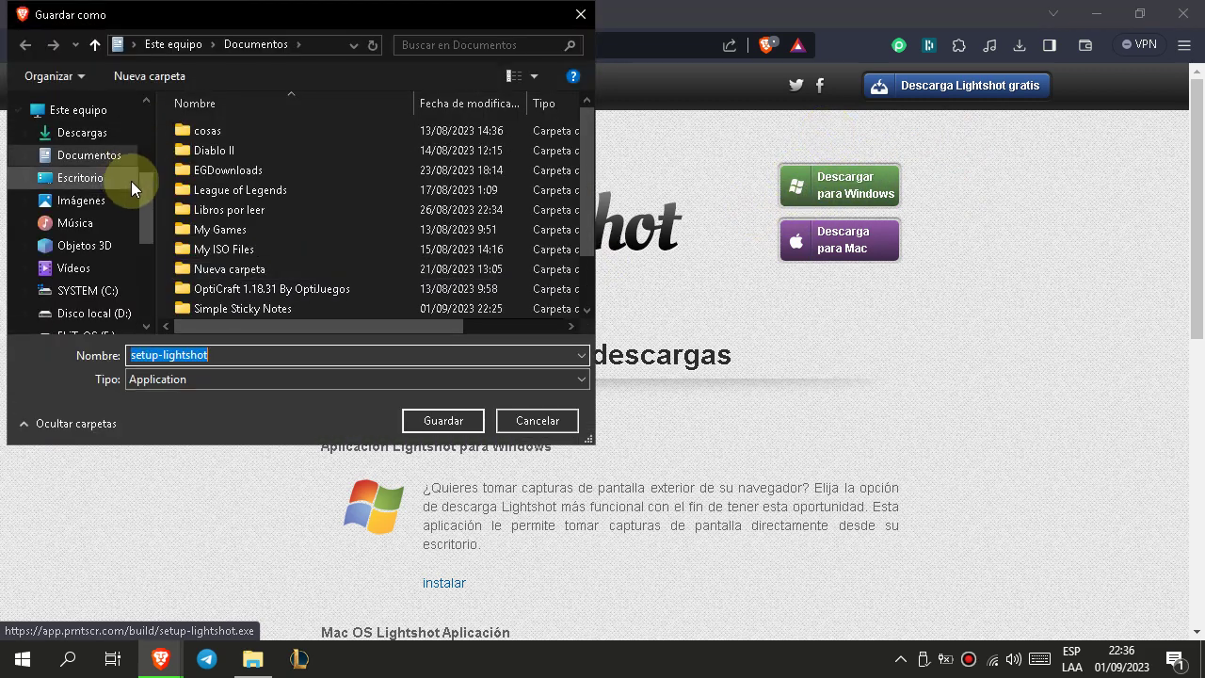
left_click(461, 420)
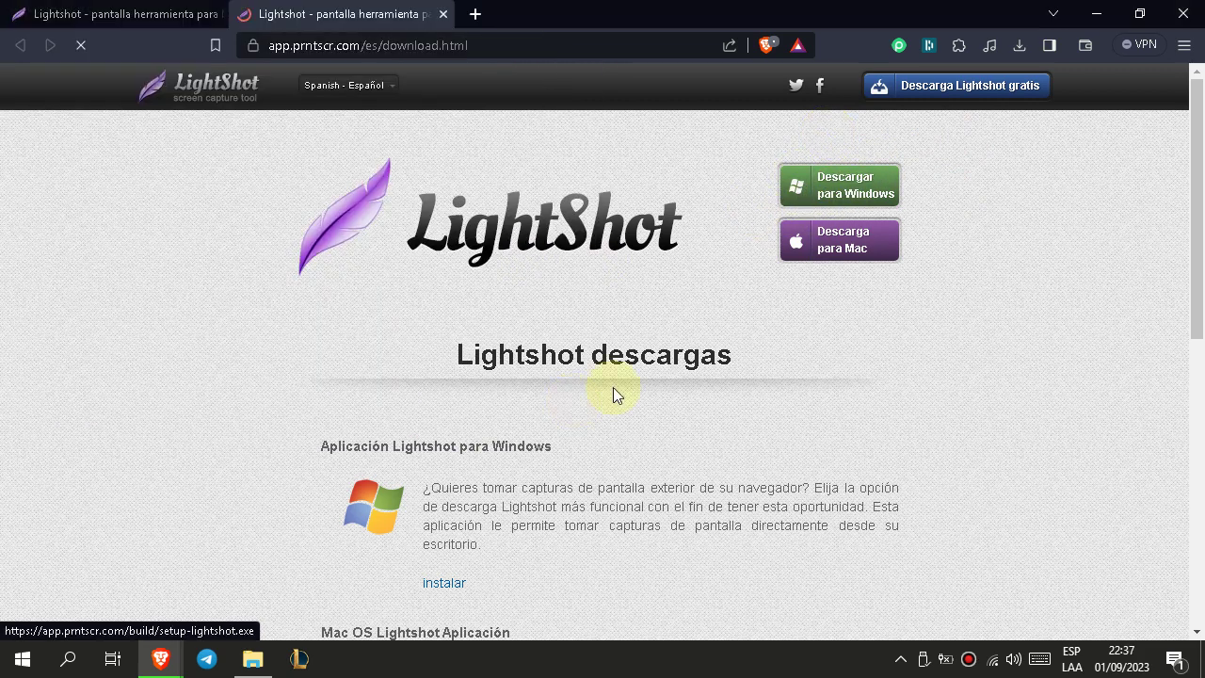
- Run the downloaded setup-lightshot.exe, allow it to execute and accept Español as the installation language
left_click(1016, 47)
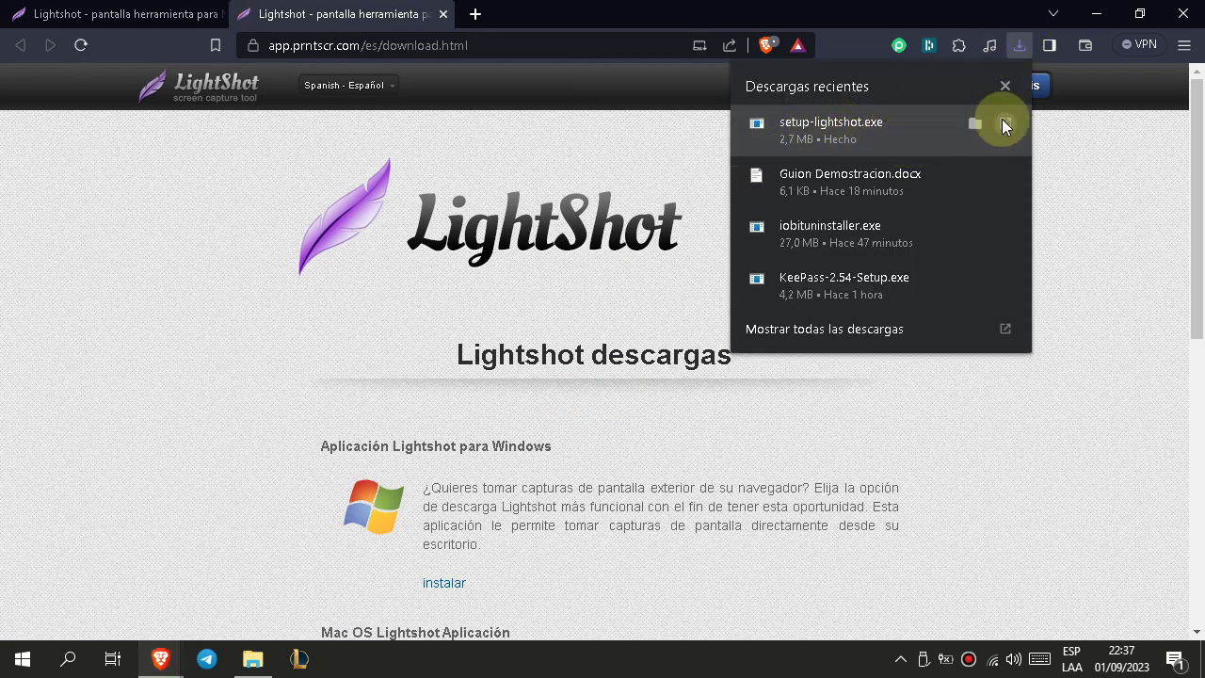
left_click(1004, 123)
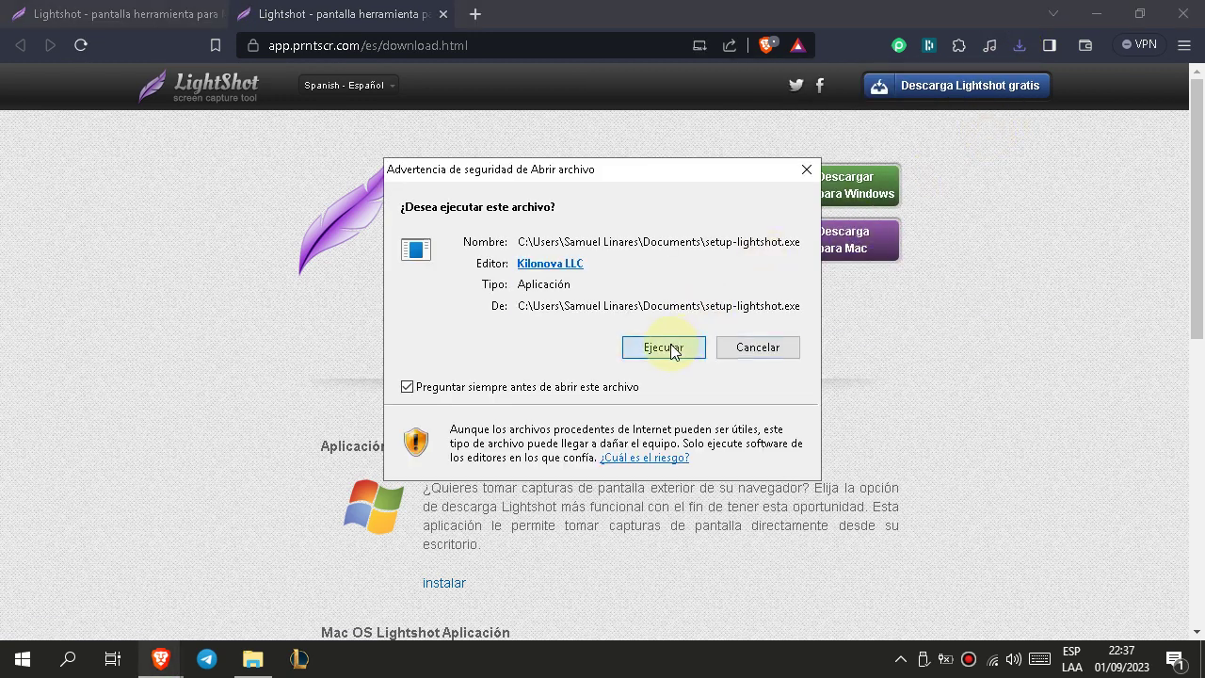
left_click(664, 348)
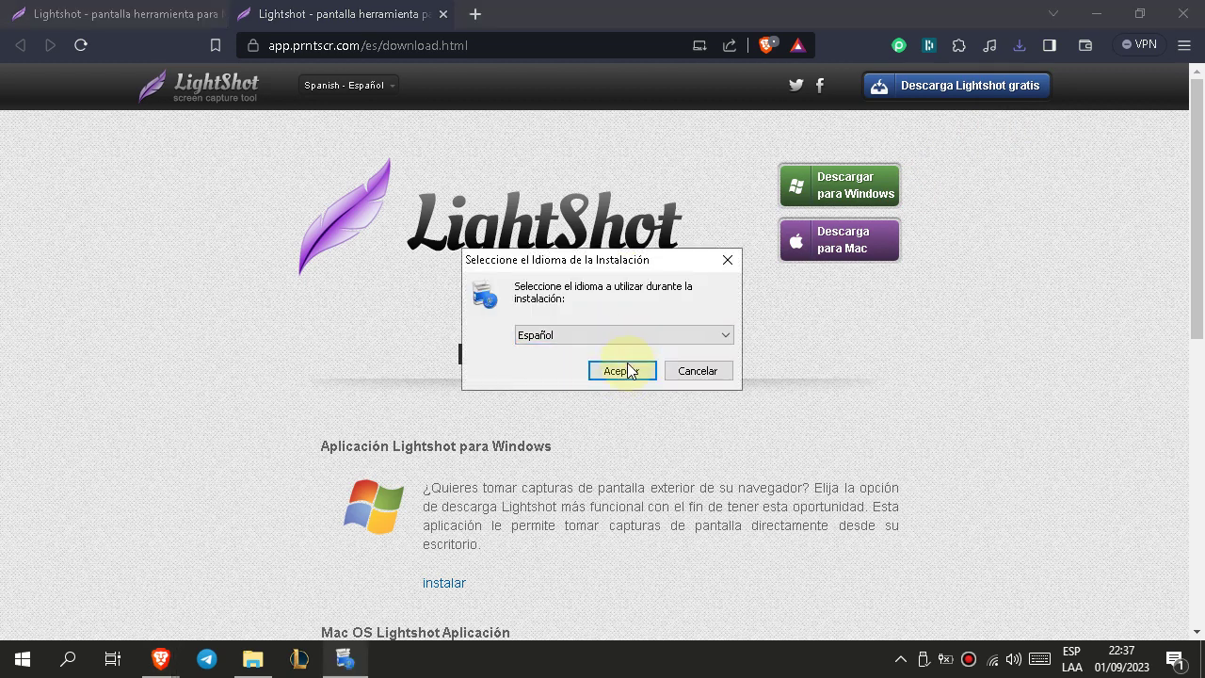
left_click(626, 369)
- Accept the Lightshot license agreement, complete the installation and minimize the browser
left_click(509, 424)
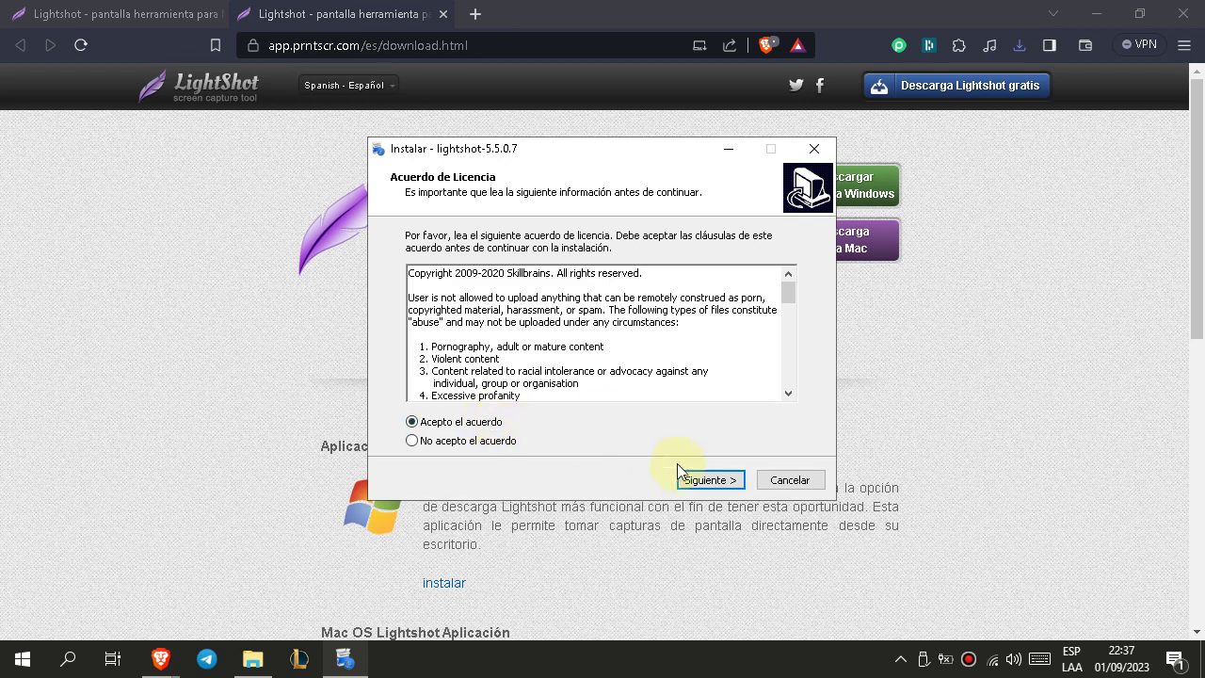
left_click(696, 479)
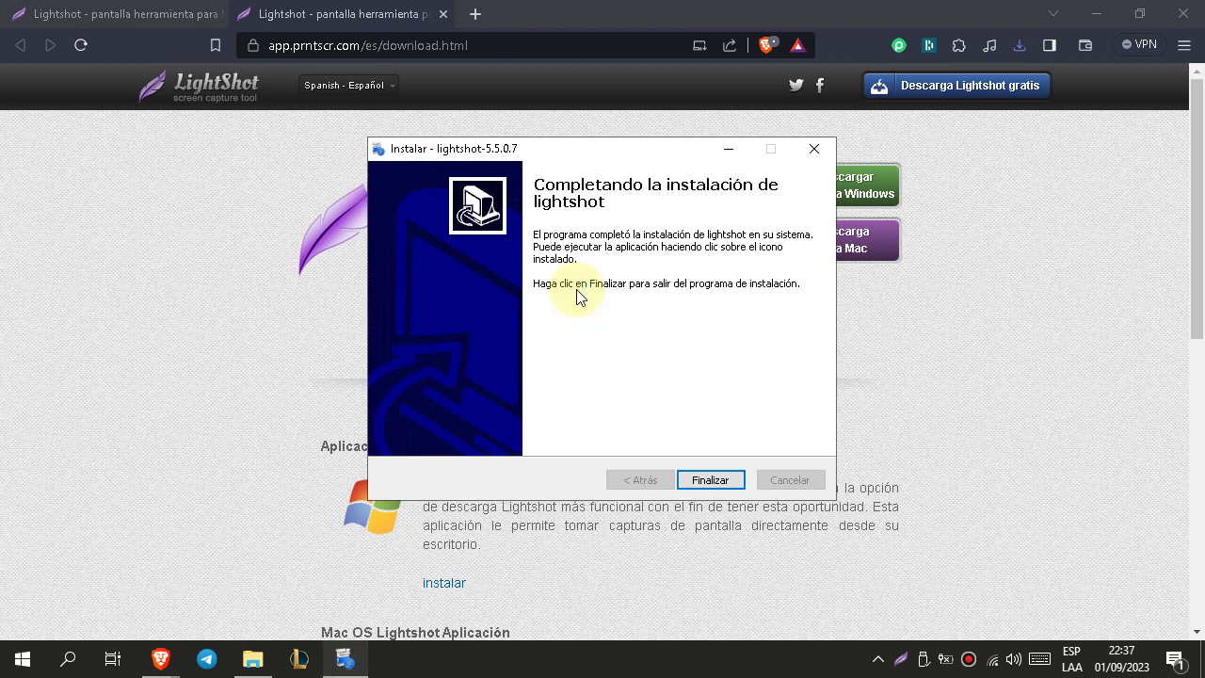
left_click(707, 479)
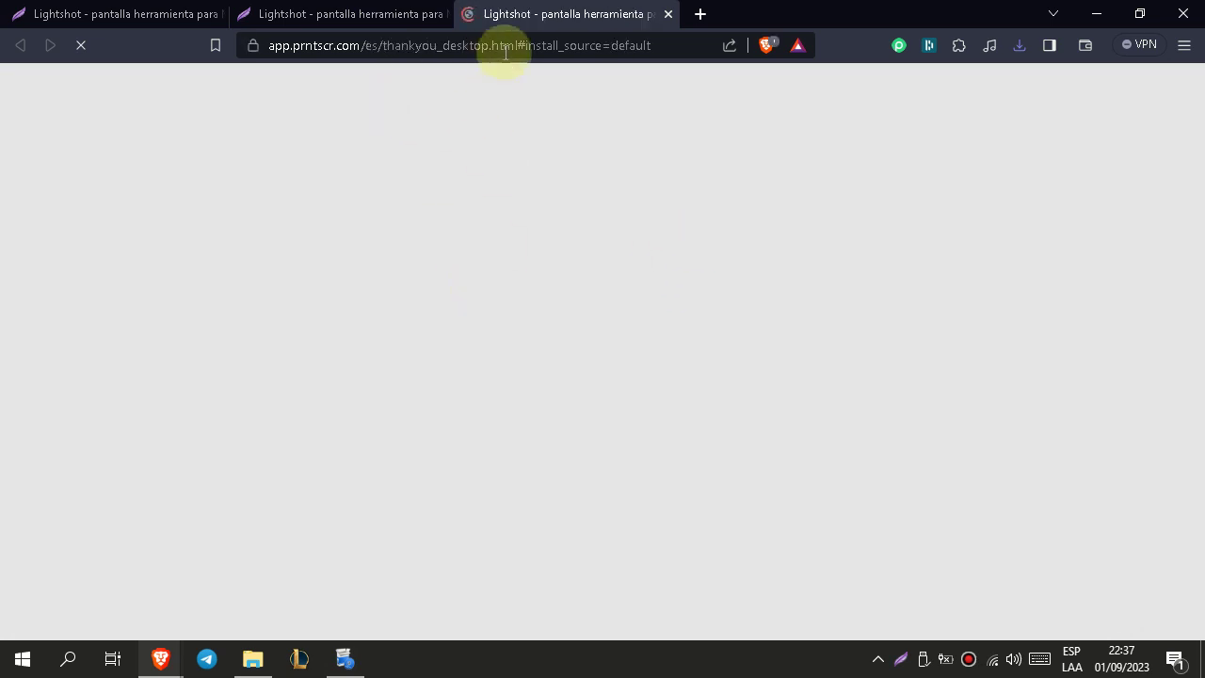
left_click(1093, 14)
left_click(721, 482)
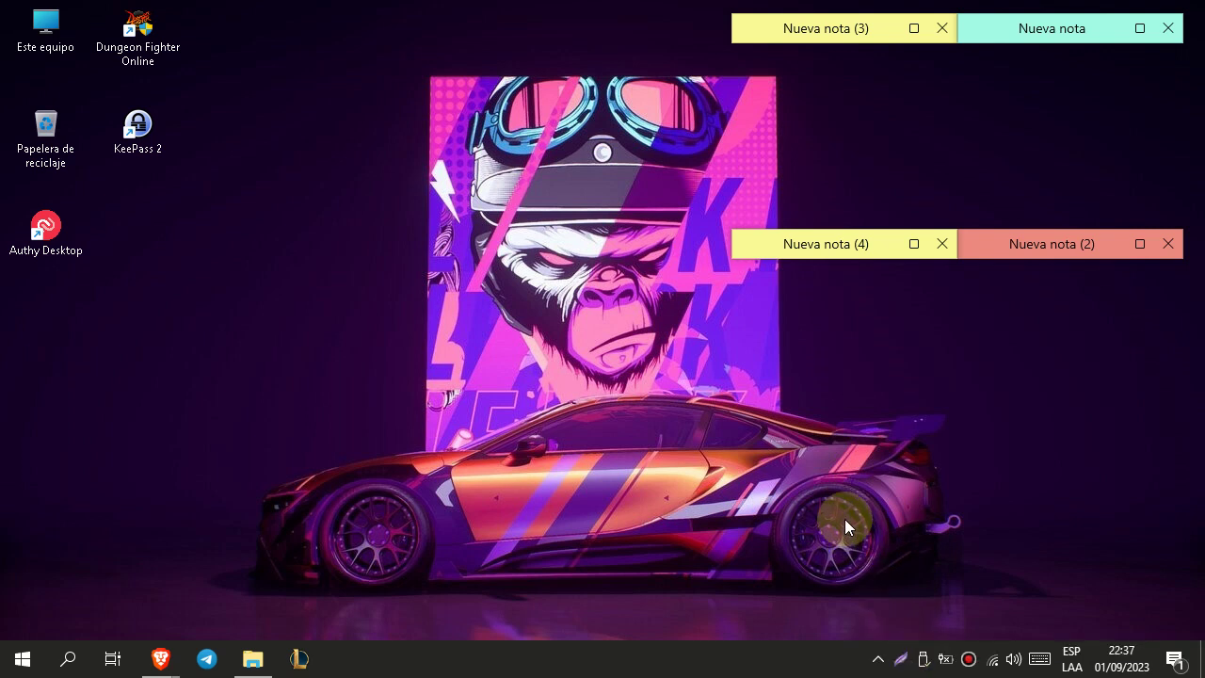
- Capture a 223x288 px area around the desktop icons with Lightshot, copy it to the clipboard and dismiss the notification
left_click(905, 661)
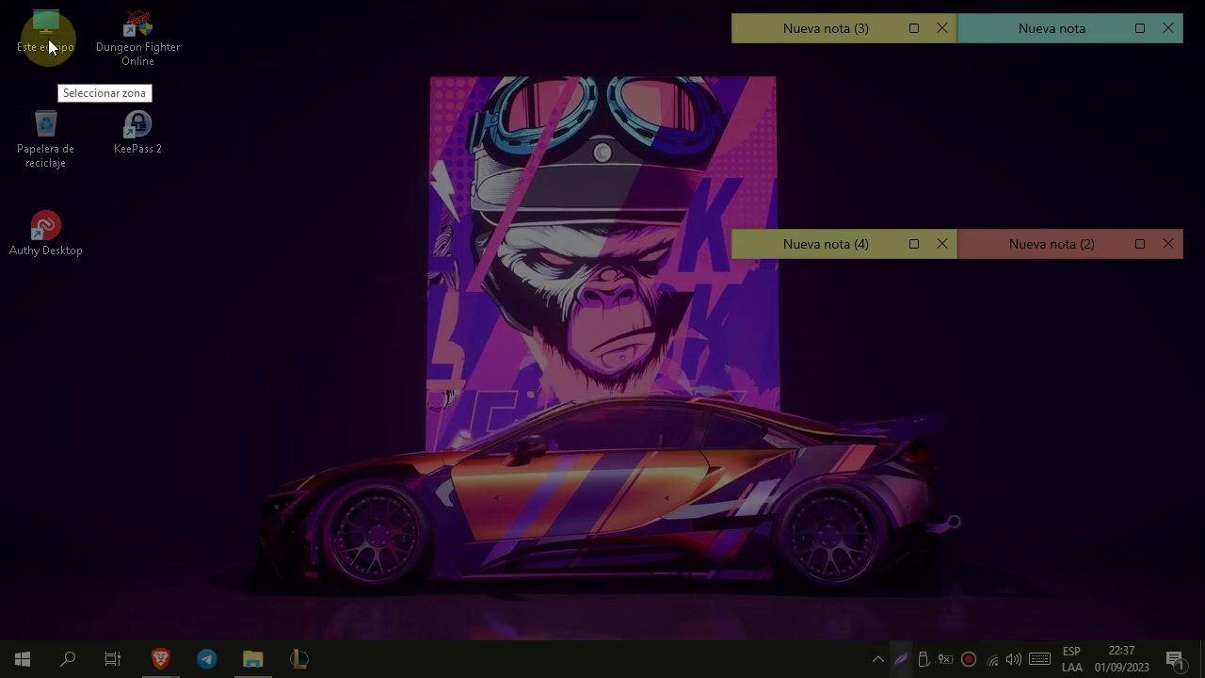
left_click_drag(0, 0, 209, 271)
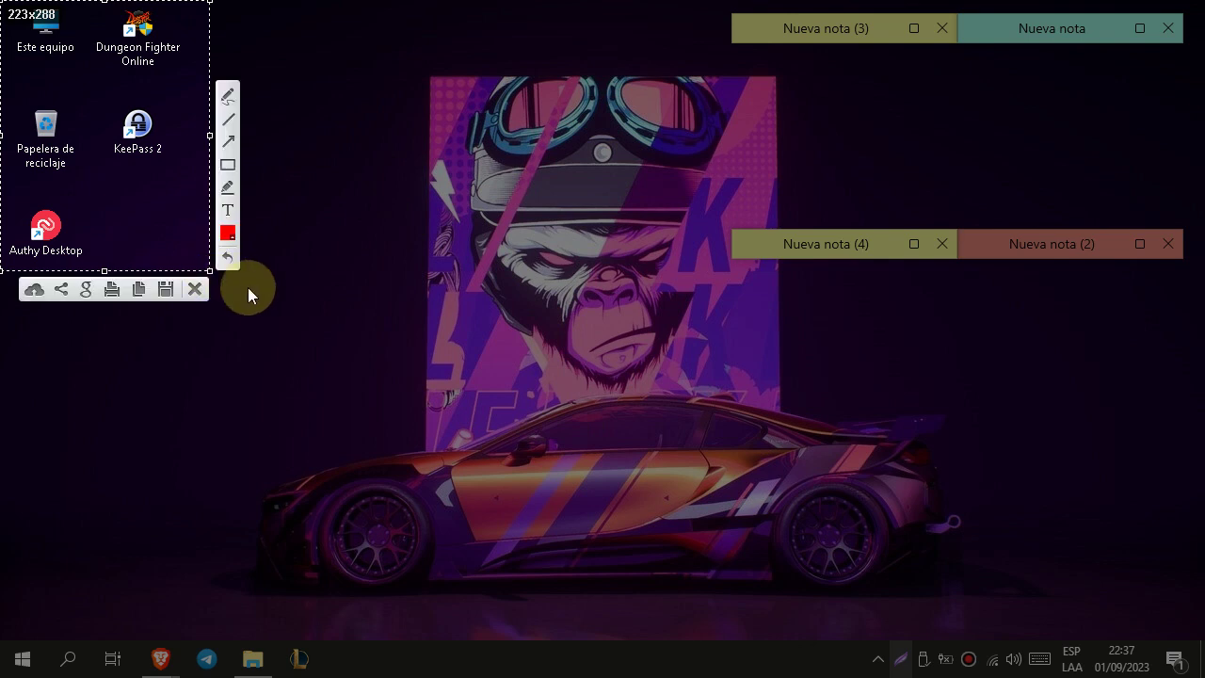
left_click(141, 291)
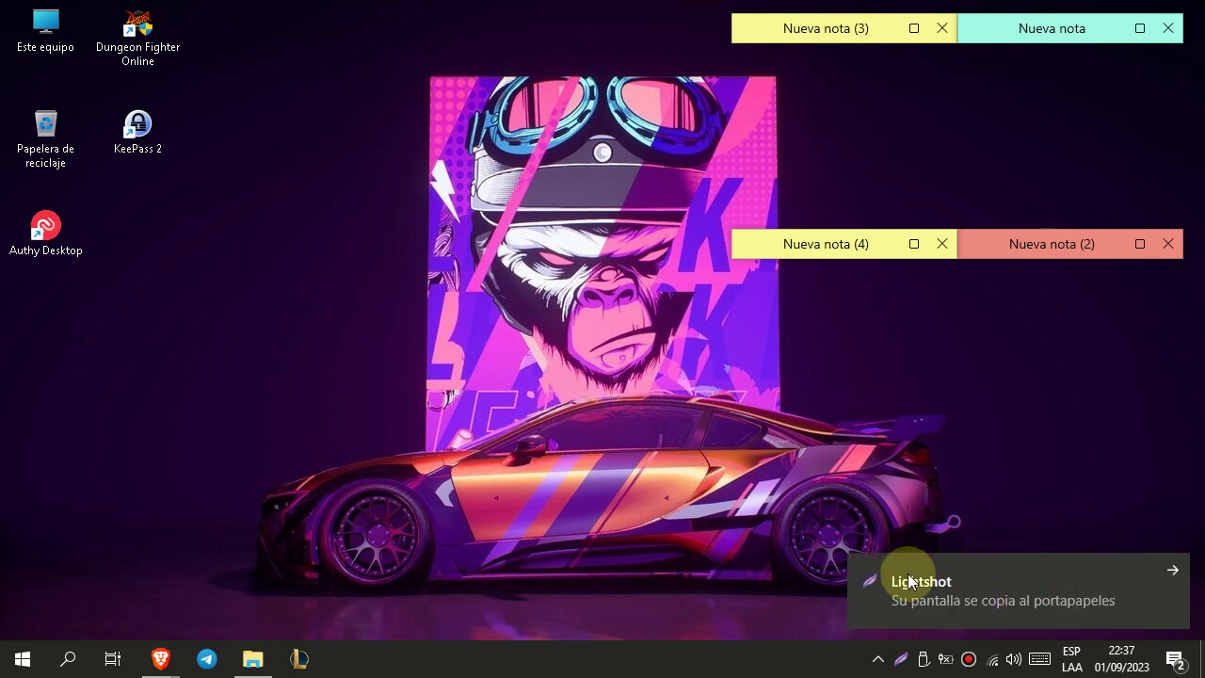
left_click(1074, 599)
- Open Telegram, try pasting the Lightshot capture of the desktop icons into Mensajes guardados, cancel sending it and close the window
left_click(877, 659)
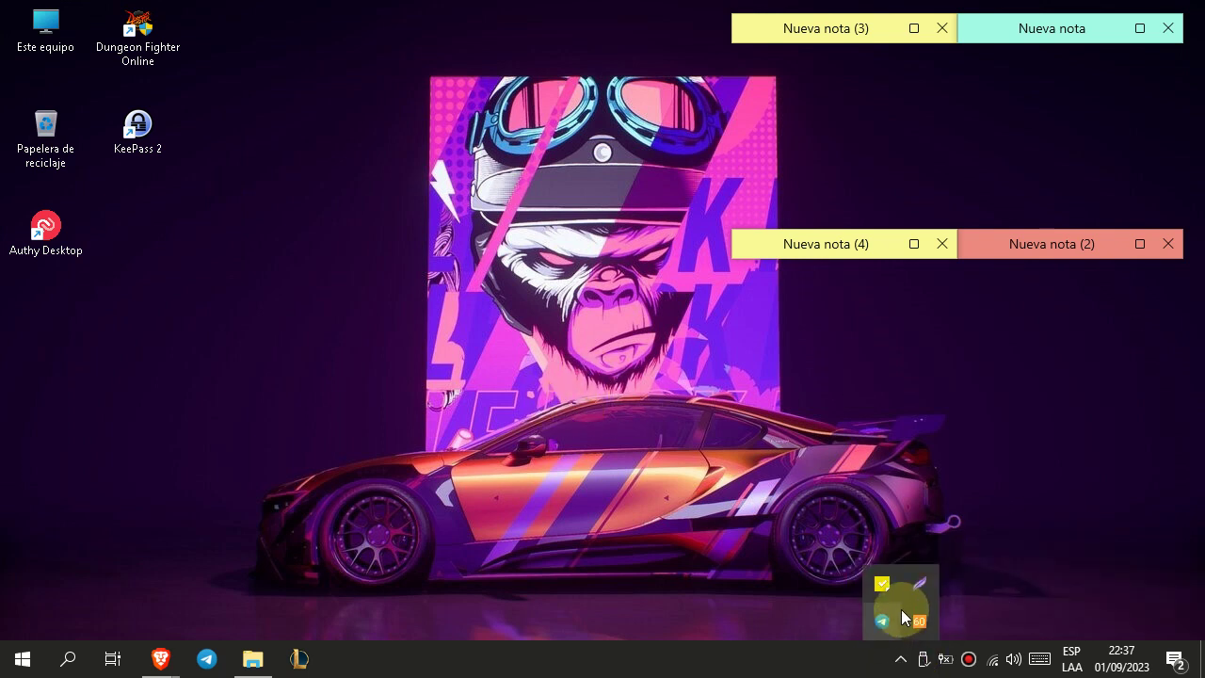
left_click(885, 623)
left_click(278, 549)
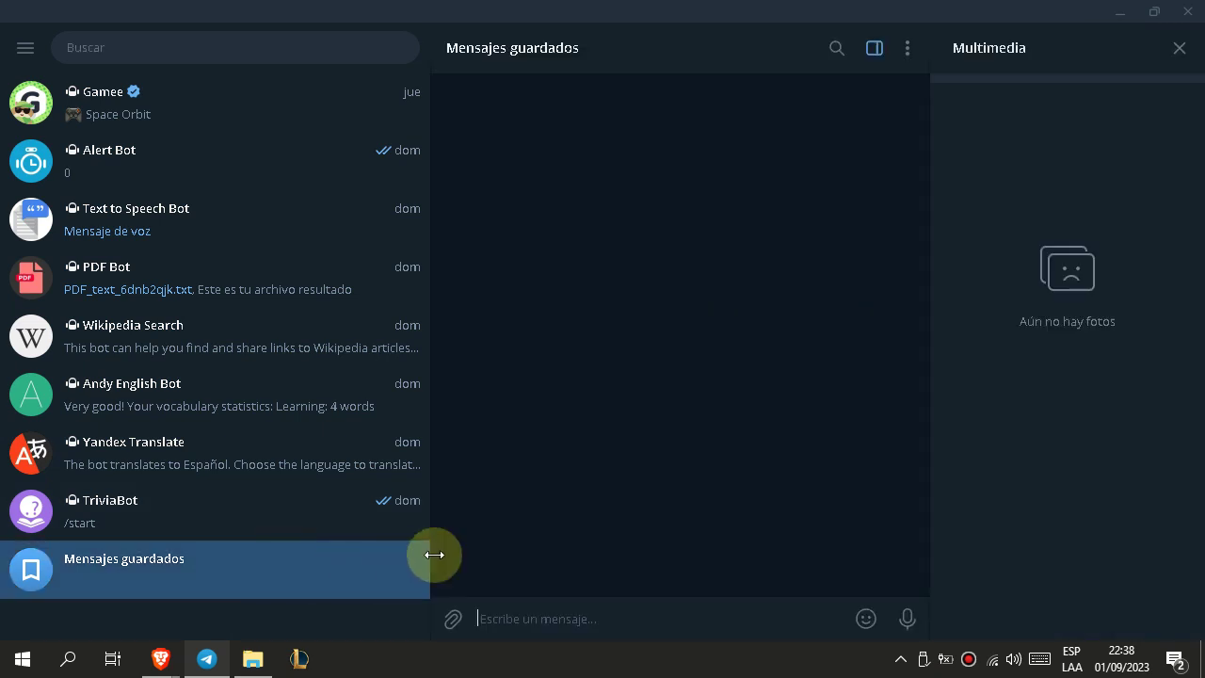
key("ctrl+v")
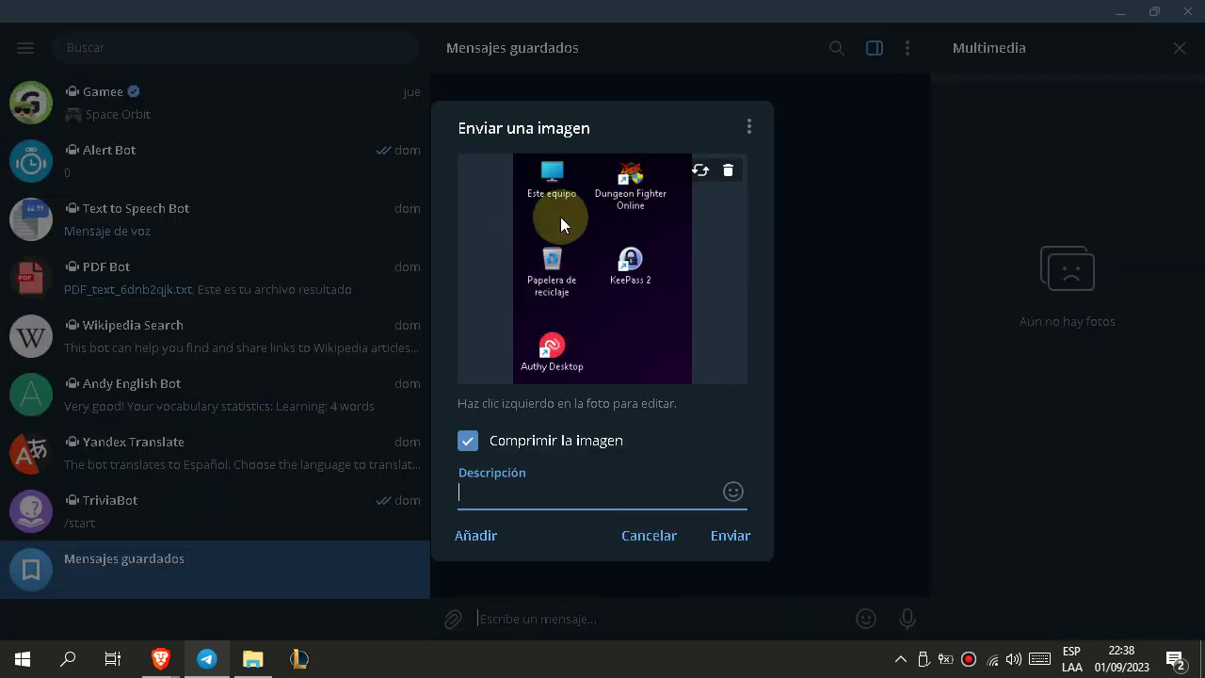
left_click(647, 533)
left_click(1188, 12)
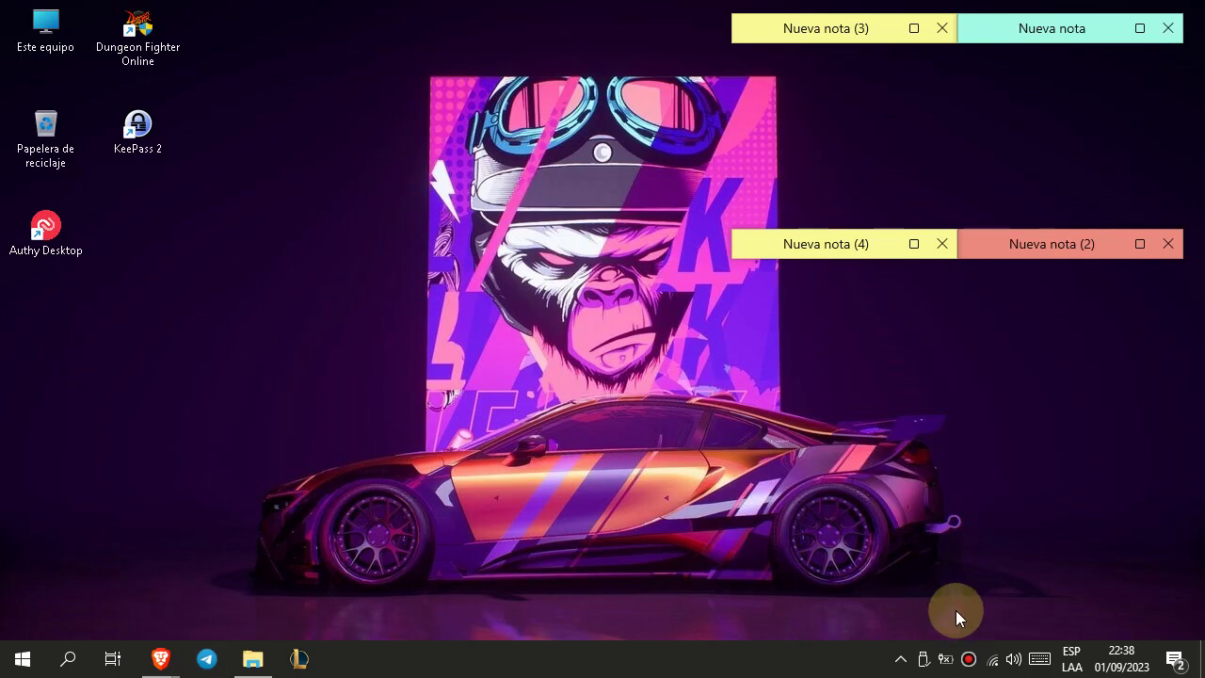
- Reopen Telegram, try pasting the full-screen capture of the Telegram window into Mensajes guardados, cancel sending it and minimize the window
left_click(899, 659)
left_click(876, 625)
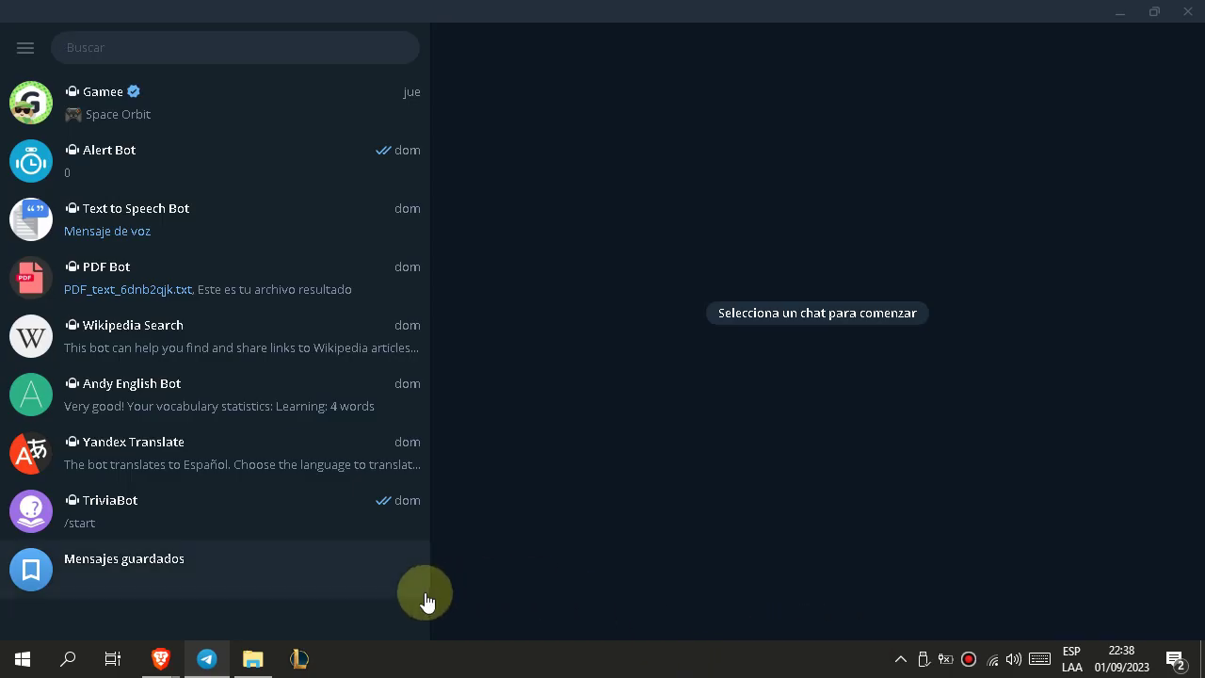
left_click(396, 578)
key("ctrl+v")
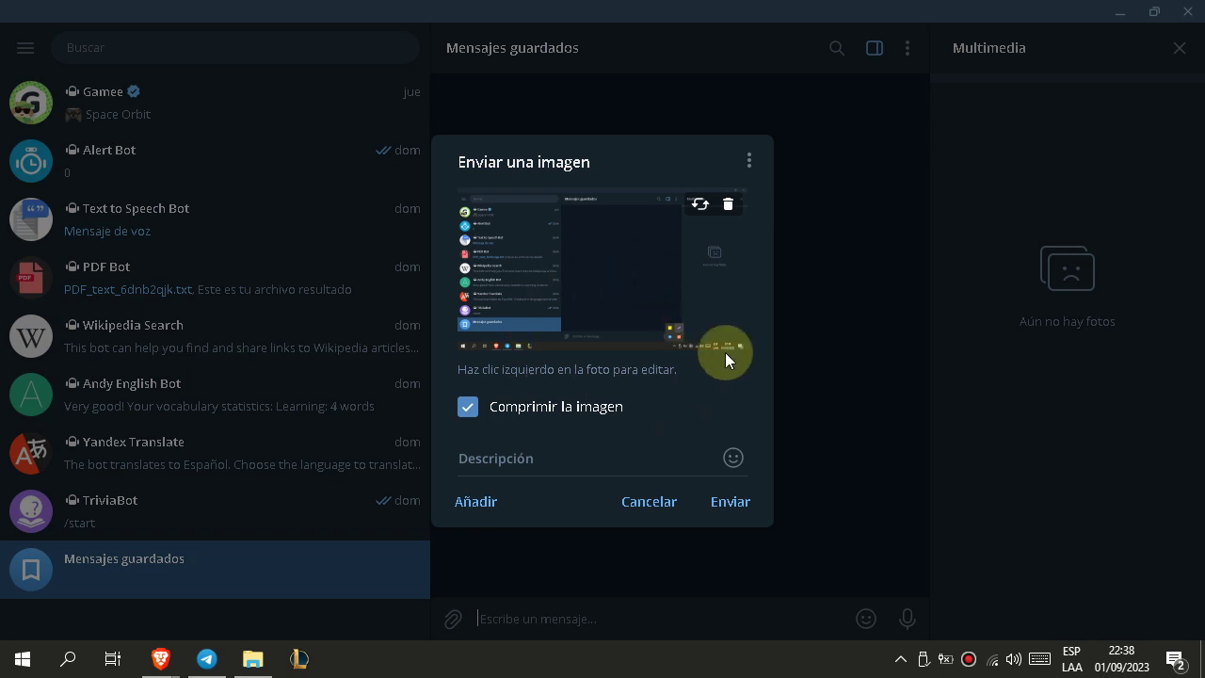
left_click(670, 498)
left_click(1119, 11)
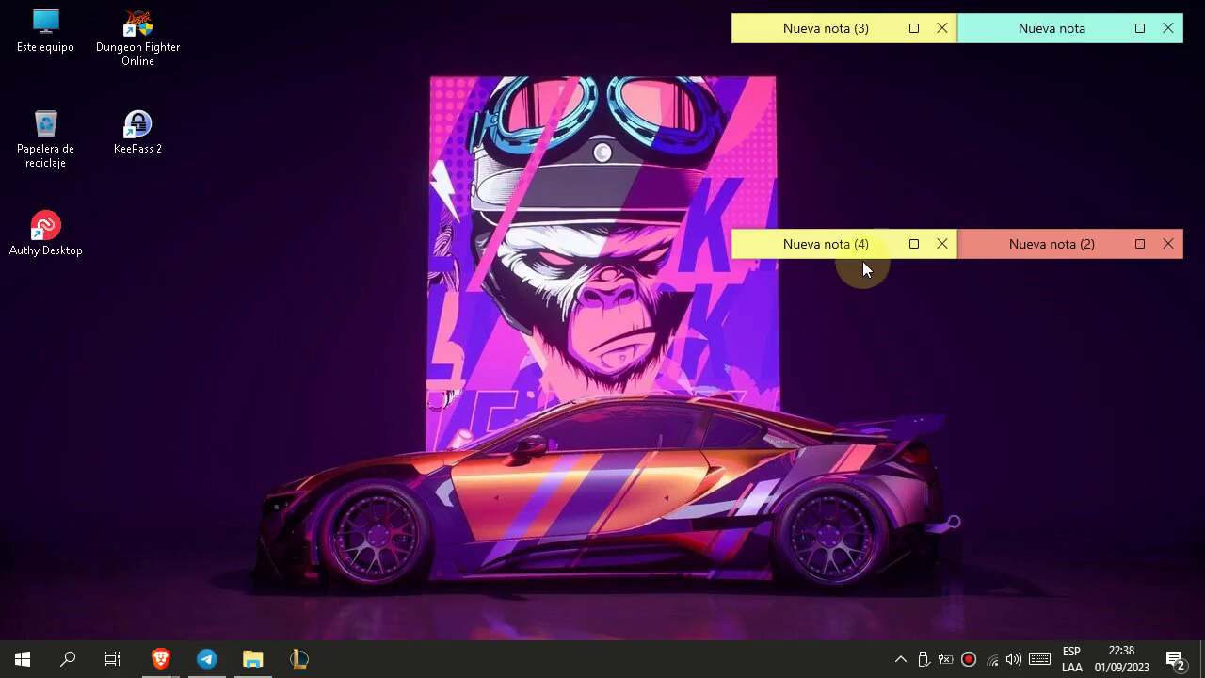